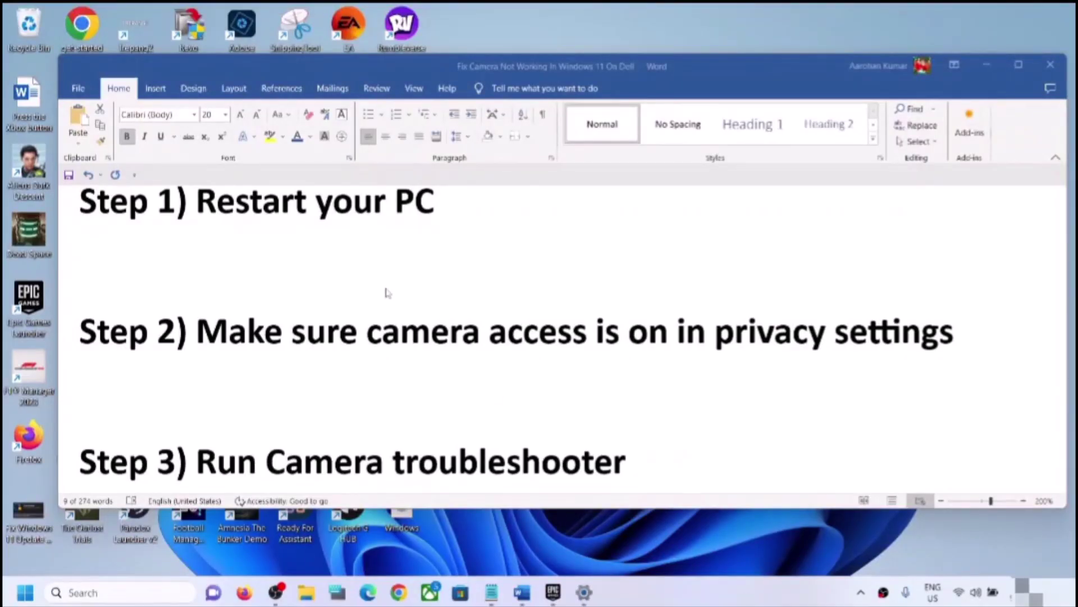
# Select 'Restart your PC' on the Step 1 line of the Word guide.
pyautogui.moveTo(197, 202); pyautogui.dragTo(456, 214)
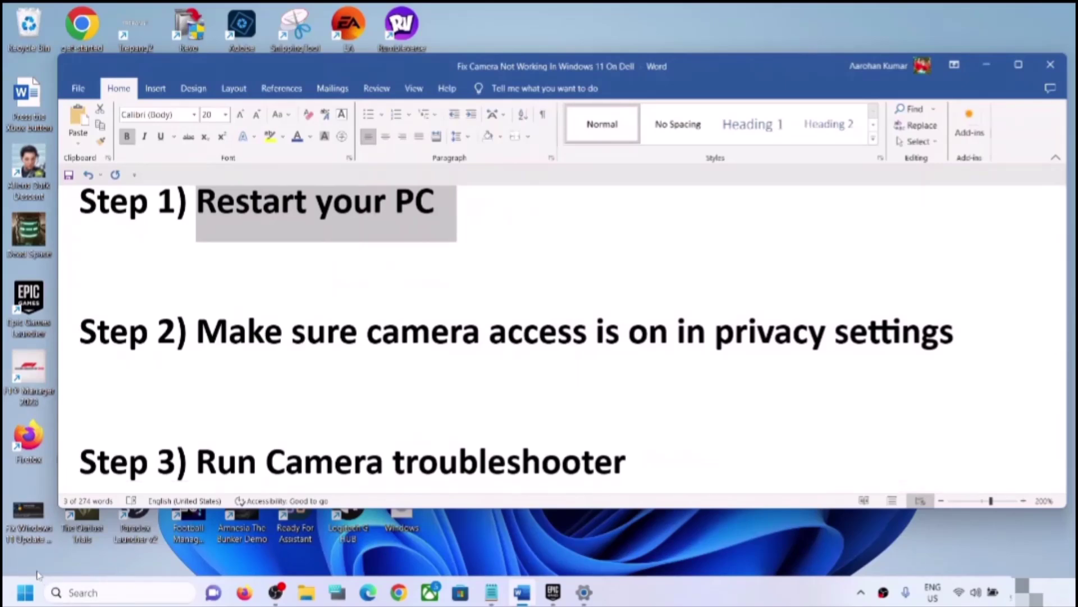
# Show the Restart option under the Start menu's power button, then select the Step 2 camera-access sentence.
pyautogui.click(28, 593)
pyautogui.click(410, 544)
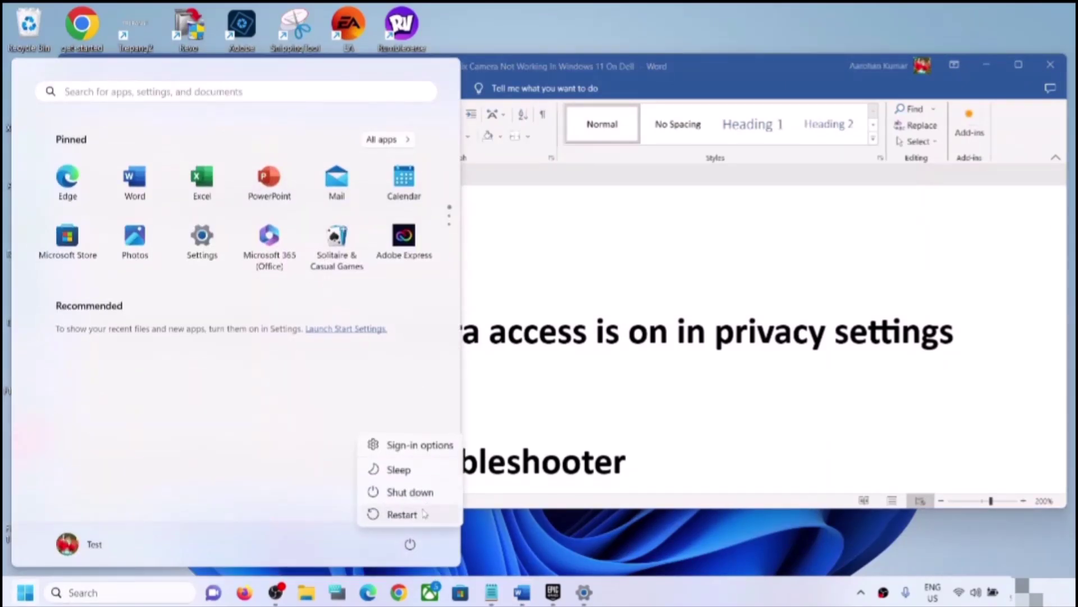
pyautogui.click(669, 287)
pyautogui.click(652, 281)
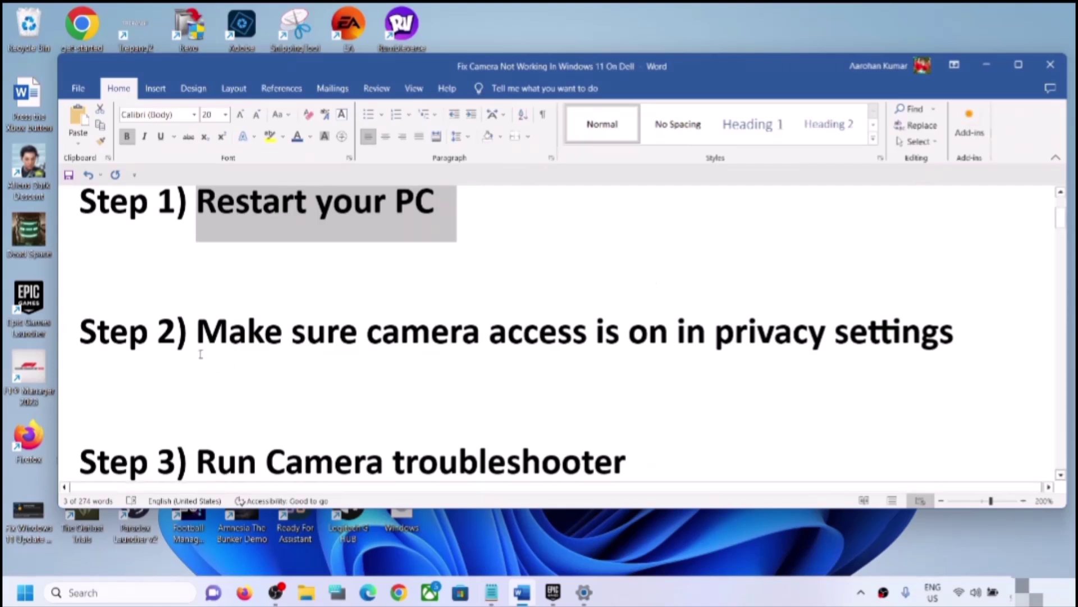
pyautogui.moveTo(198, 337); pyautogui.dragTo(954, 340)
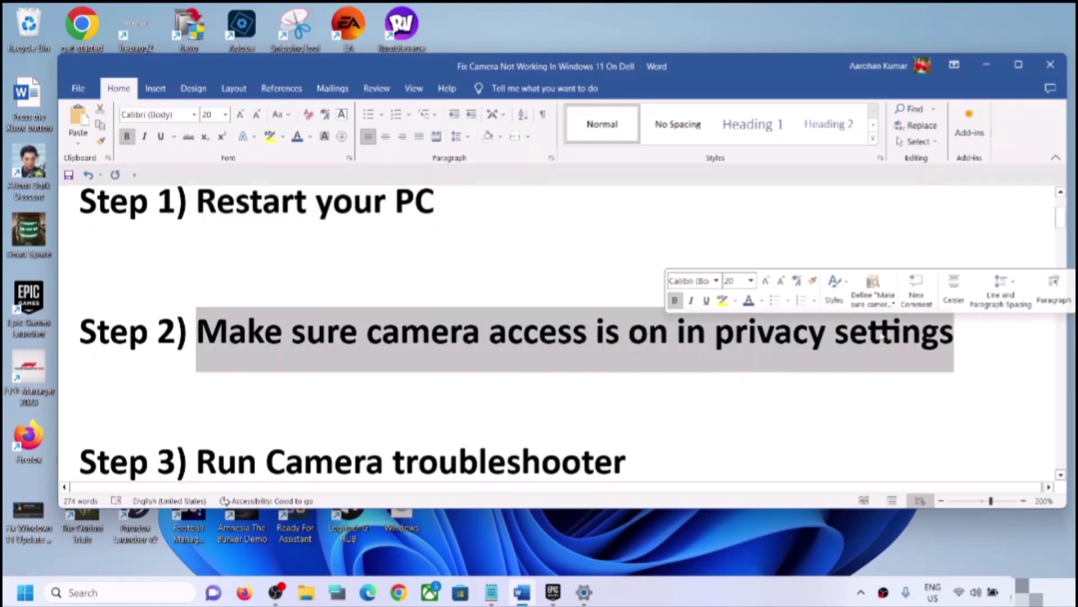
# Open the Camera permission page under Privacy & security in Settings.
pyautogui.press('super')
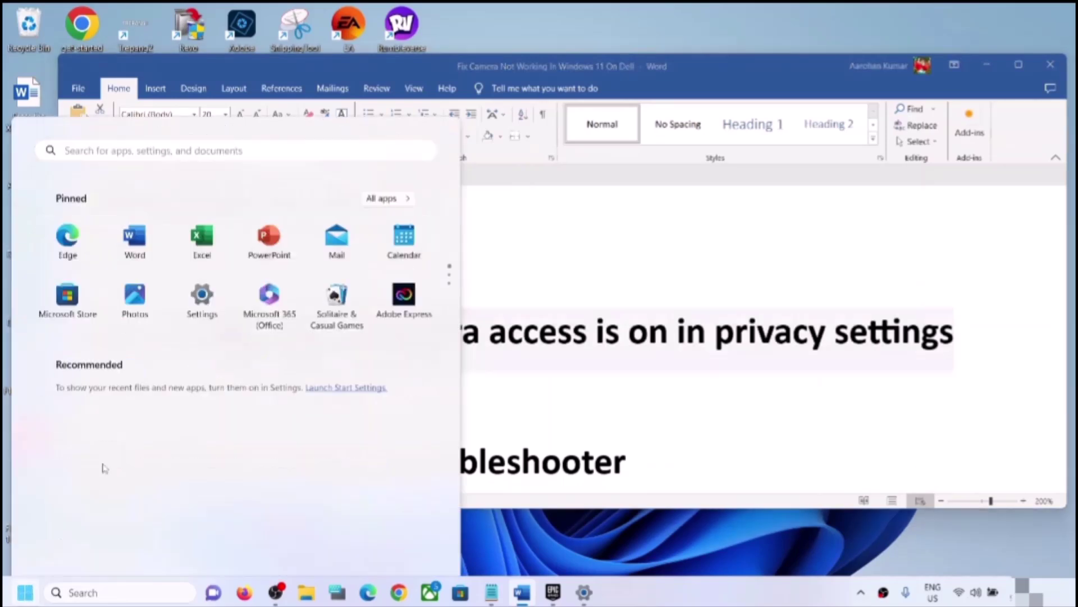
pyautogui.press('super')
pyautogui.click(202, 250)
pyautogui.press('super')
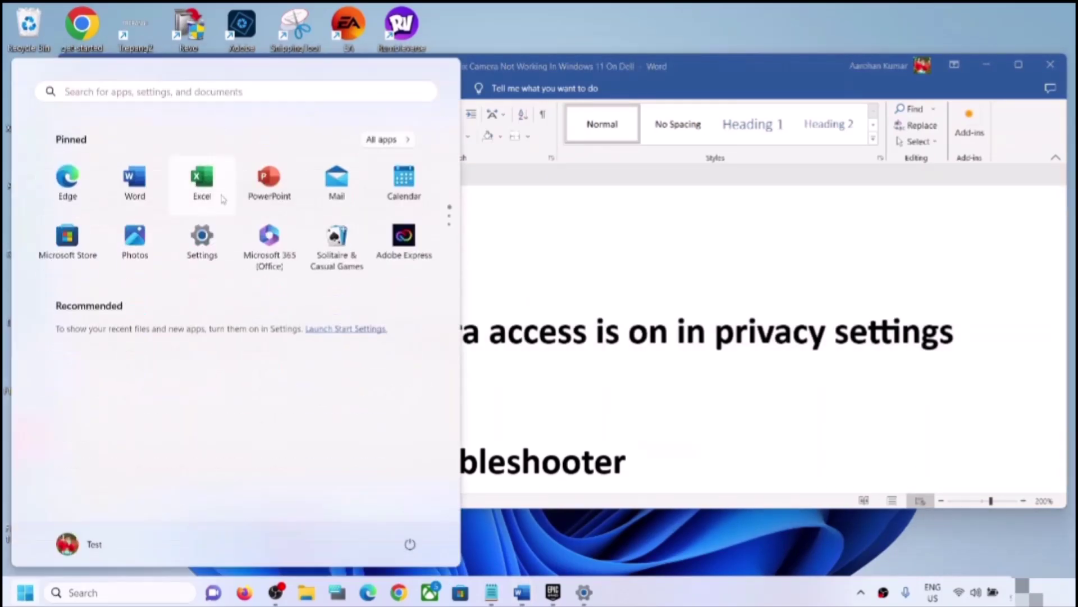
pyautogui.click(198, 247)
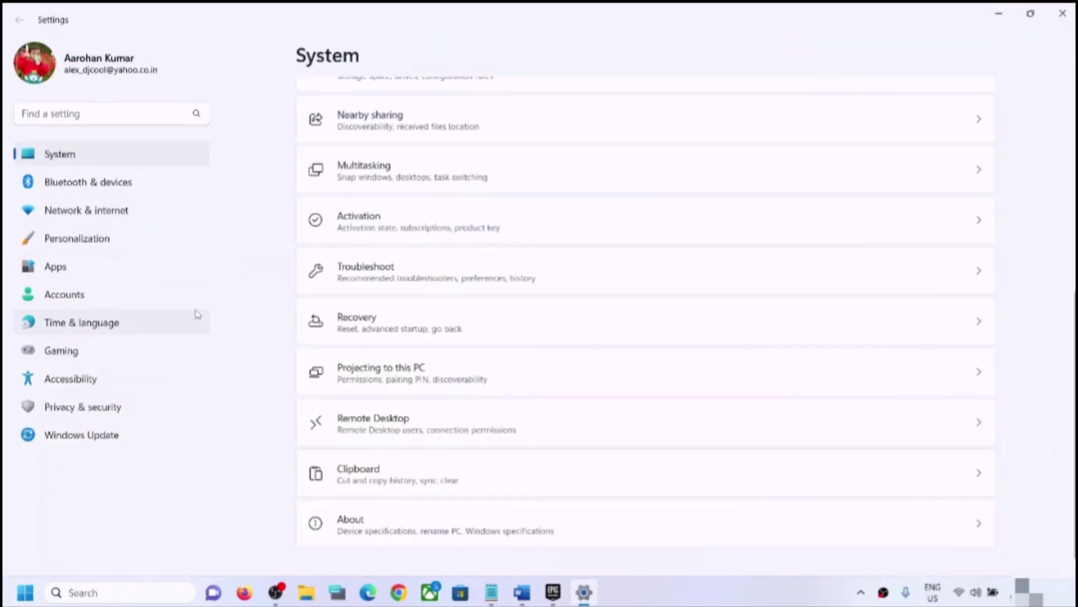
pyautogui.click(81, 415)
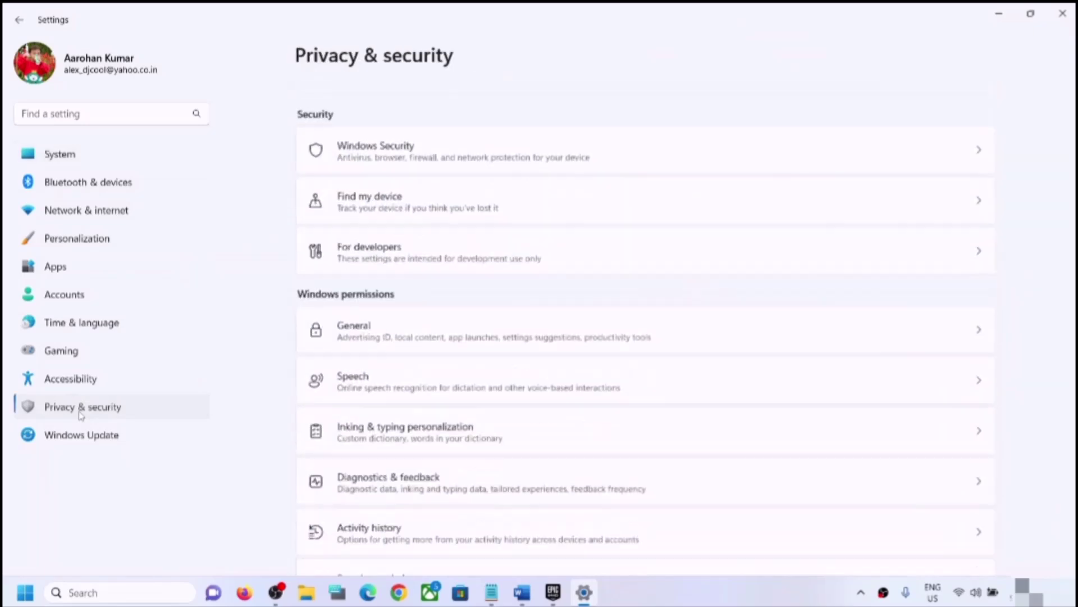
pyautogui.scroll(-10, 570, 308)
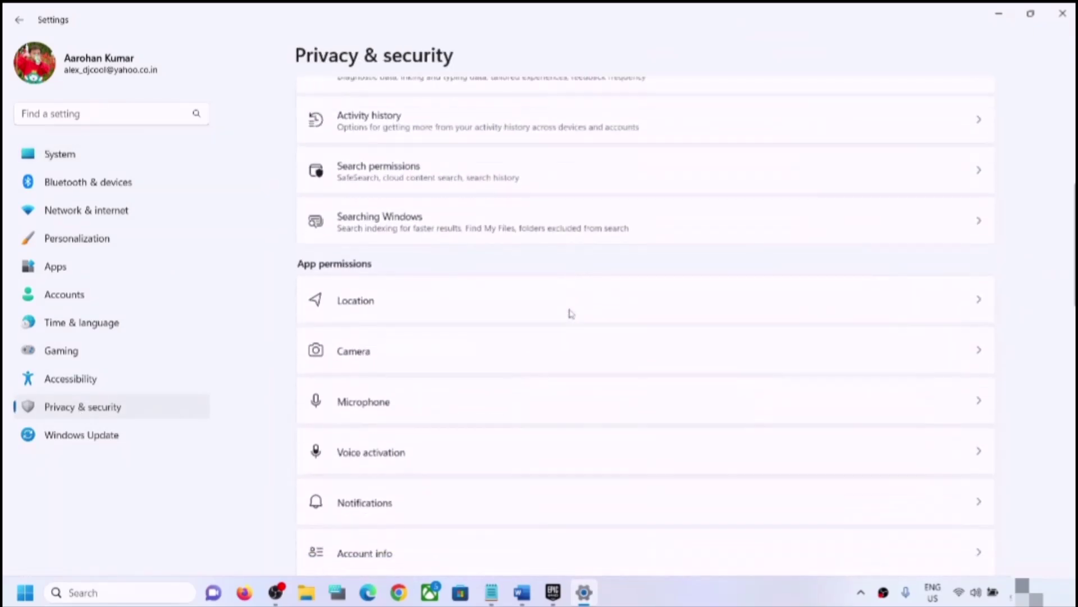
pyautogui.click(382, 221)
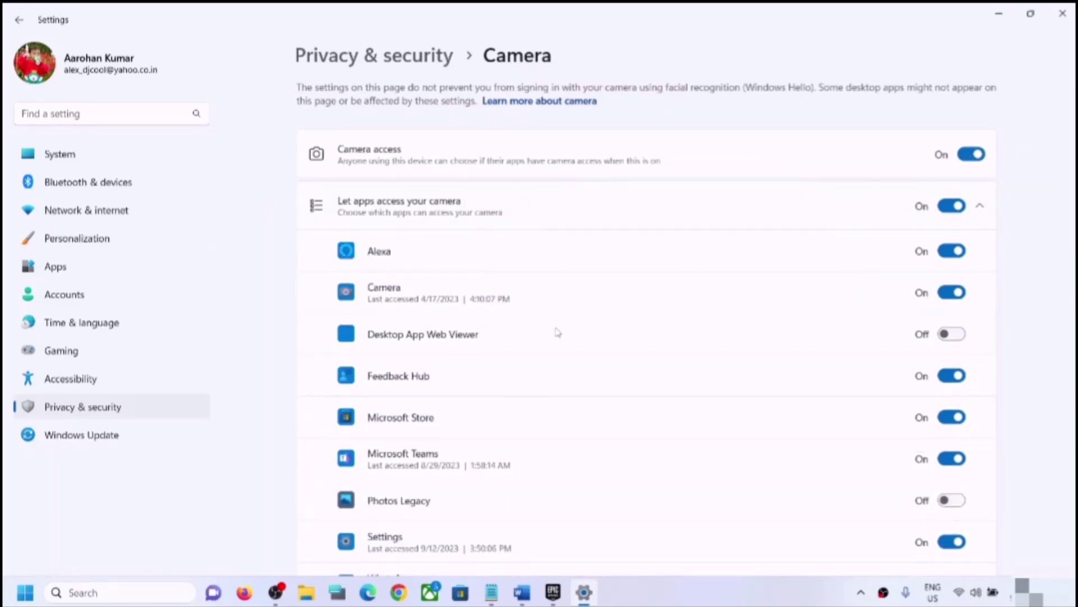
# Confirm Camera access and Let apps access your camera are On, then close Settings.
pyautogui.scroll(-2, 556, 332)
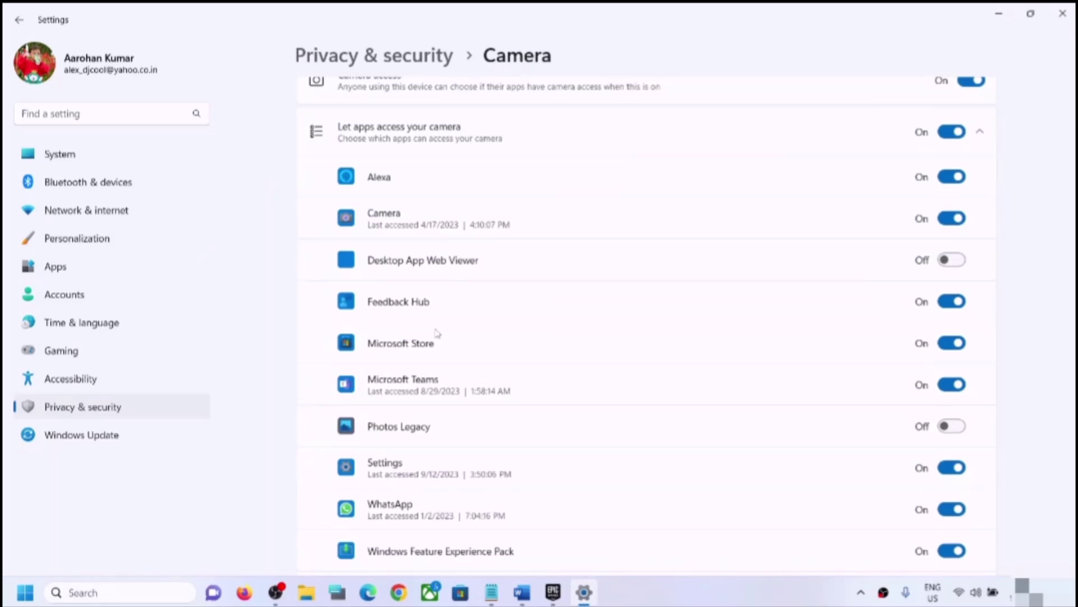
pyautogui.scroll(2, 441, 292)
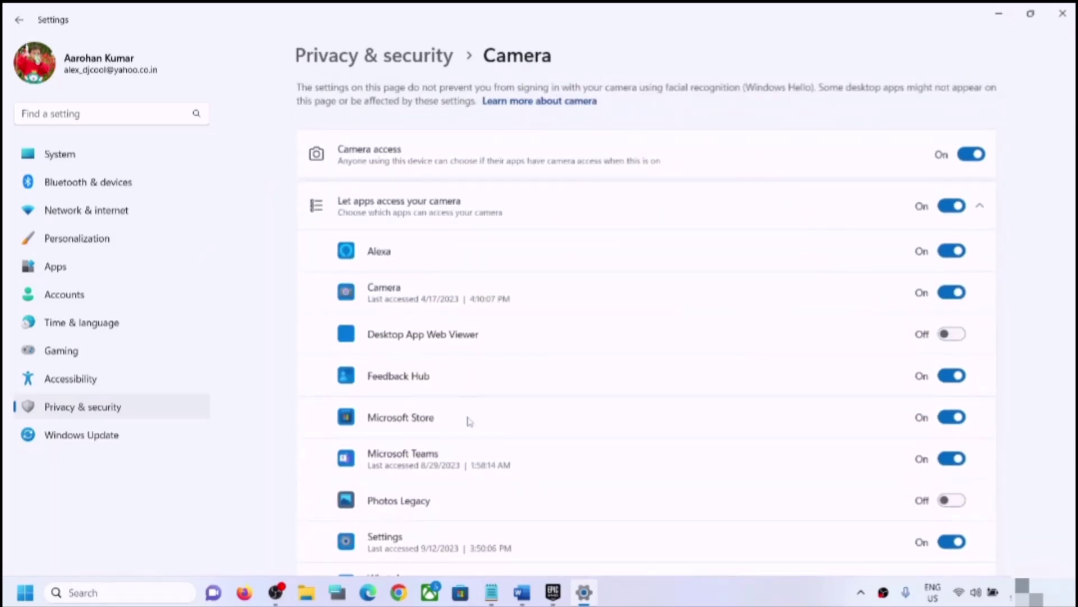
pyautogui.scroll(-2, 477, 488)
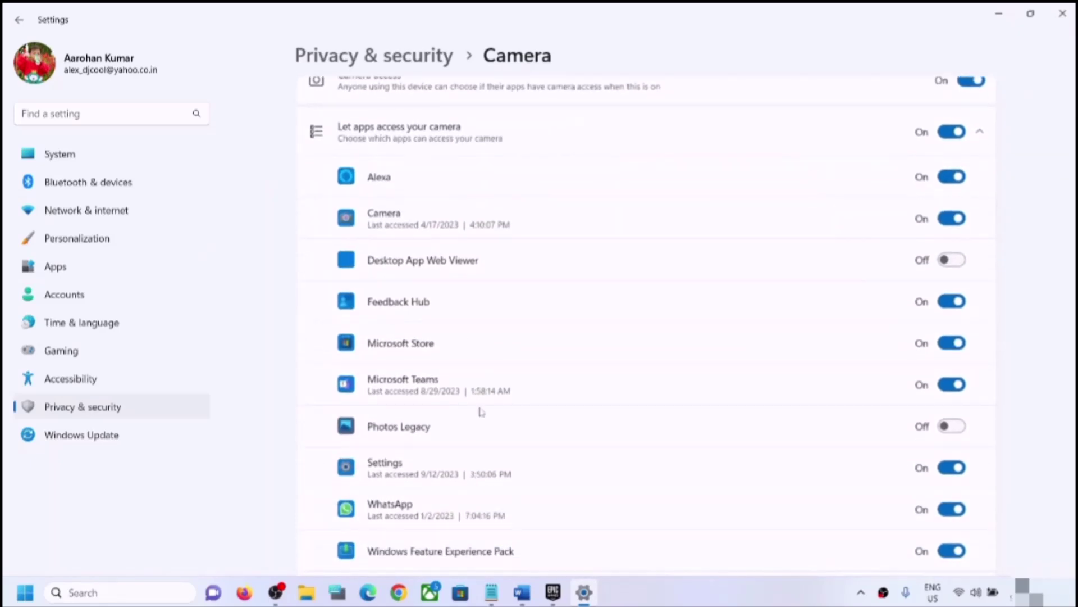
pyautogui.scroll(-2, 436, 449)
pyautogui.scroll(-1, 451, 393)
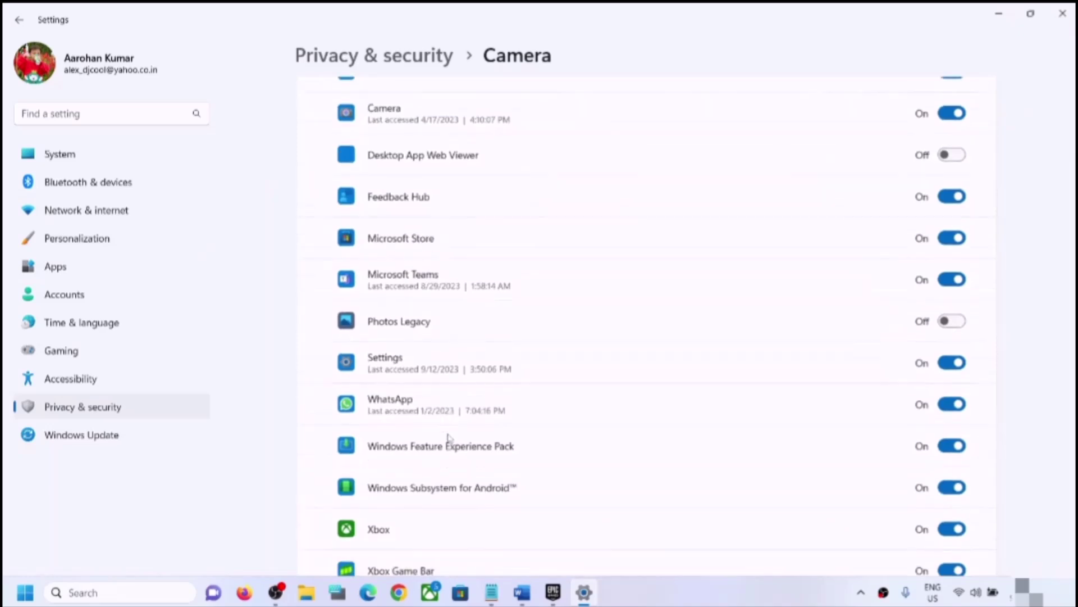
pyautogui.scroll(-5, 450, 437)
pyautogui.scroll(6, 913, 308)
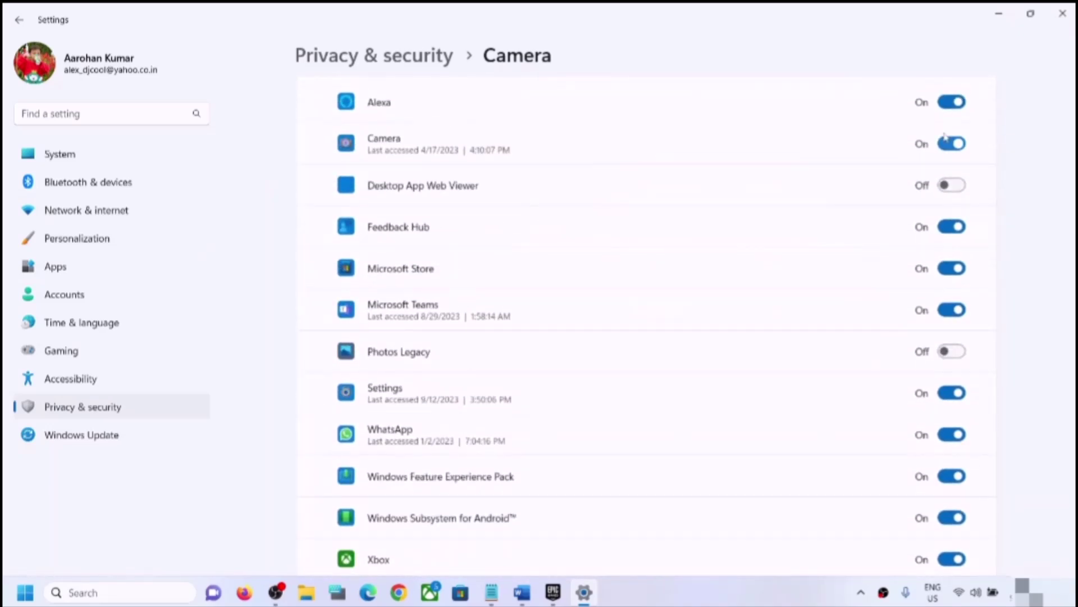
pyautogui.scroll(2, 874, 270)
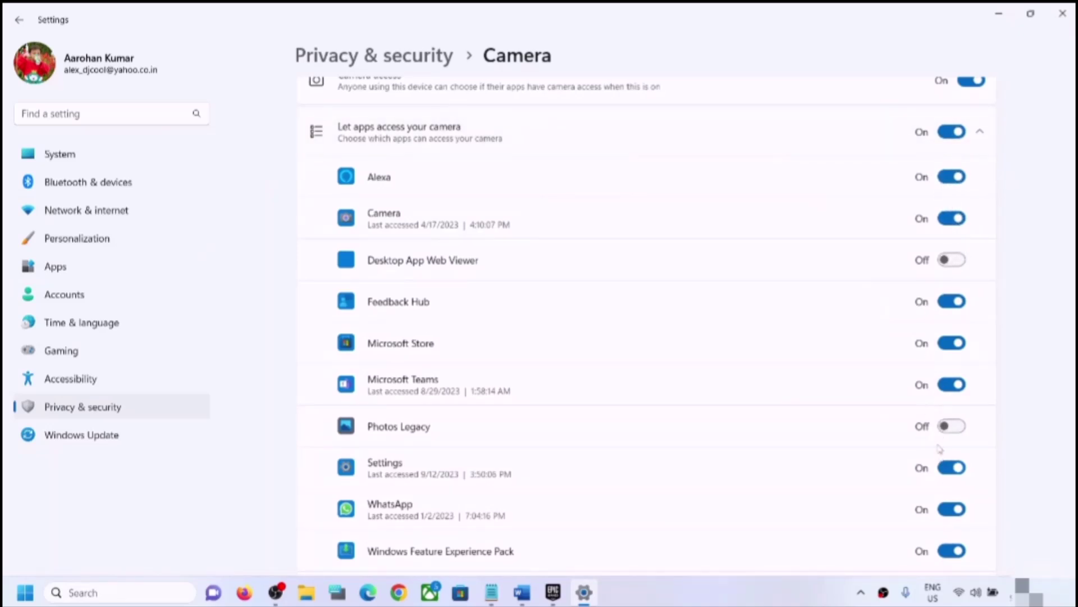
pyautogui.scroll(2, 885, 435)
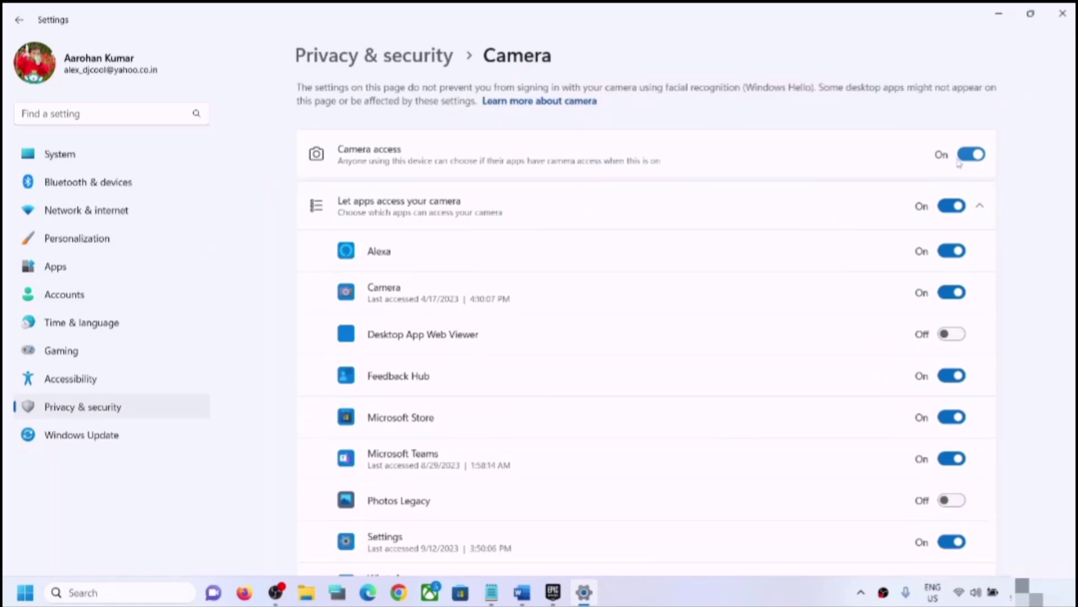
pyautogui.click(1057, 21)
# Select the Step 3 text and open System > Troubleshoot > Other troubleshooters, showing Camera.
pyautogui.scroll(-1, 567, 401)
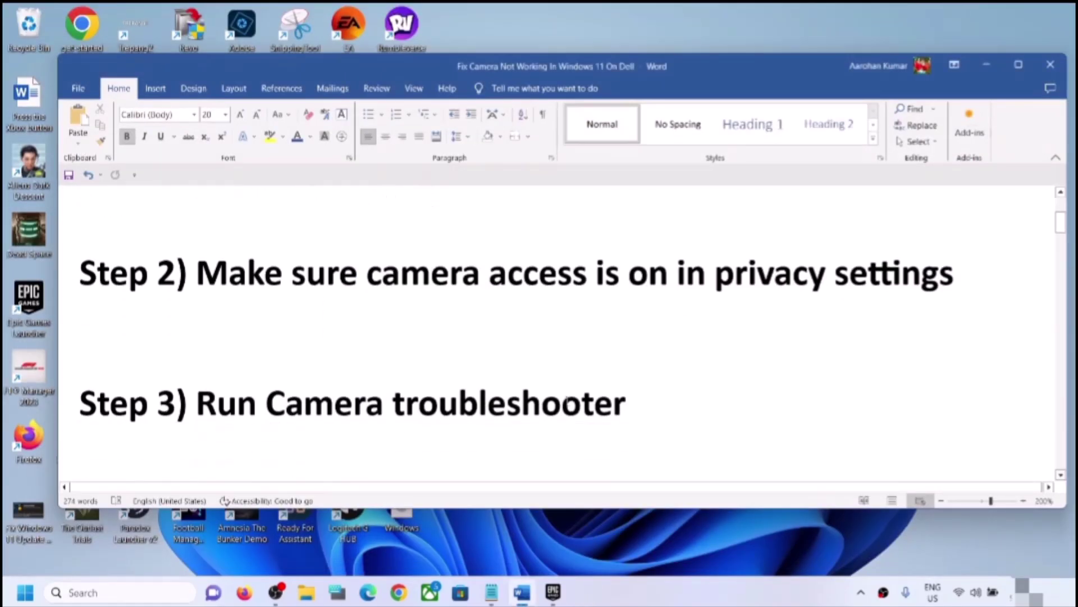
pyautogui.moveTo(196, 404); pyautogui.dragTo(729, 403)
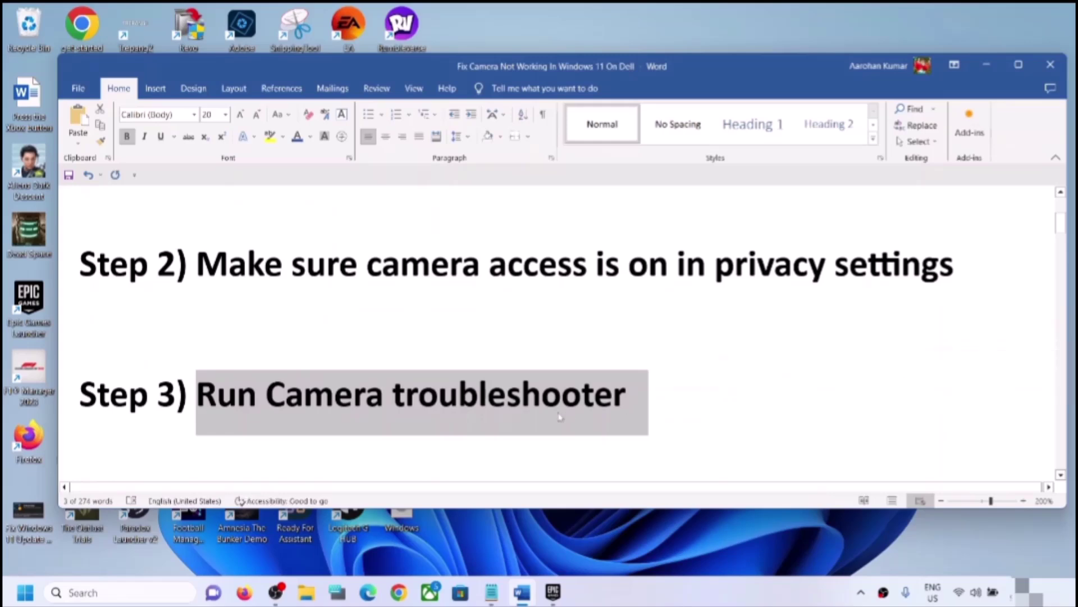
pyautogui.press('super+i')
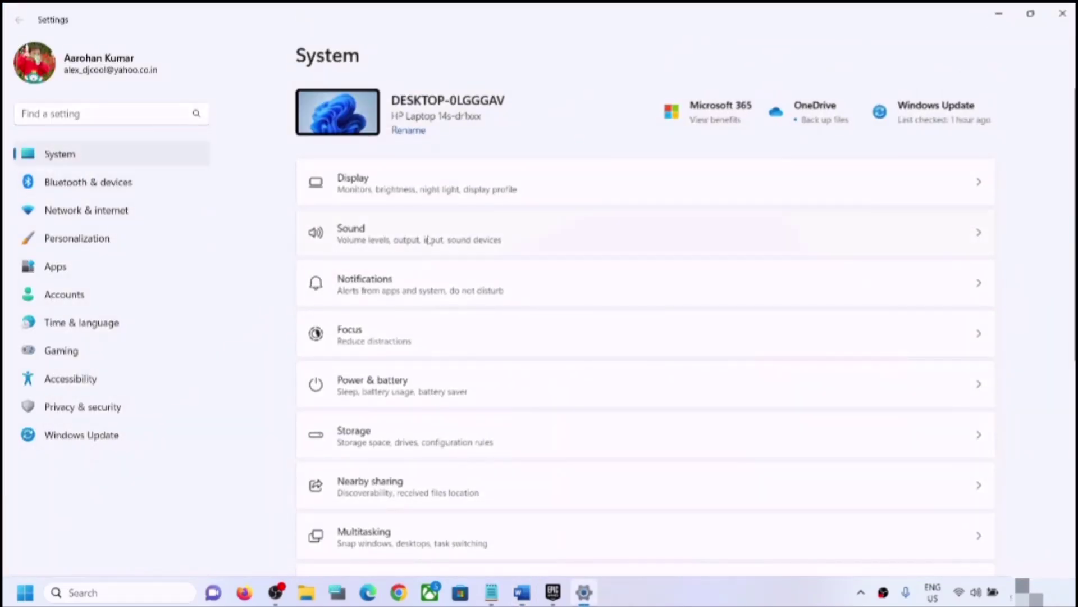
pyautogui.scroll(-5, 471, 360)
pyautogui.scroll(-2, 470, 360)
pyautogui.click(448, 277)
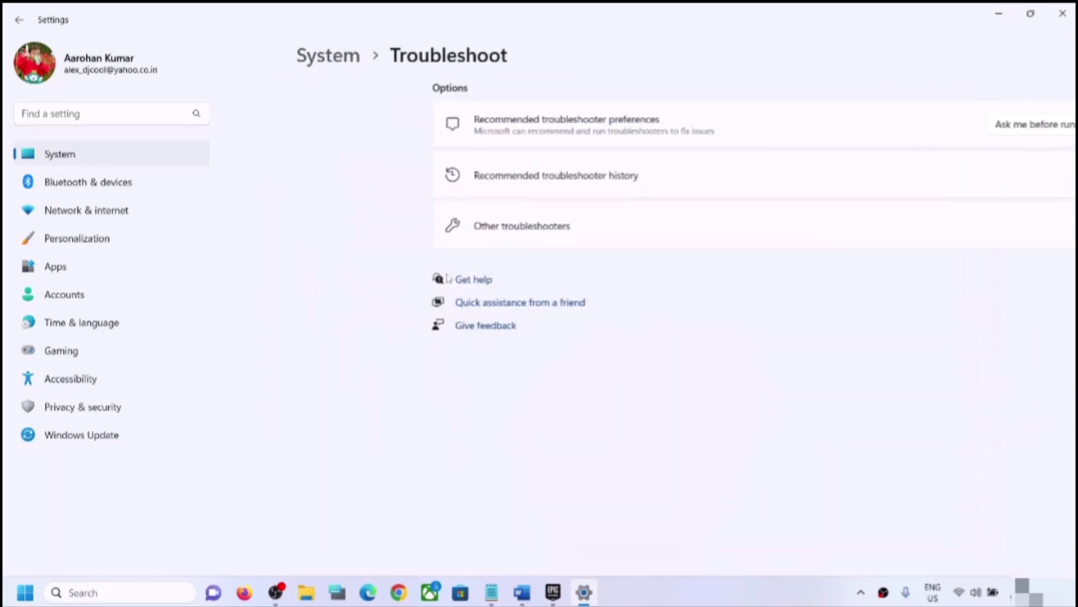
pyautogui.click(372, 233)
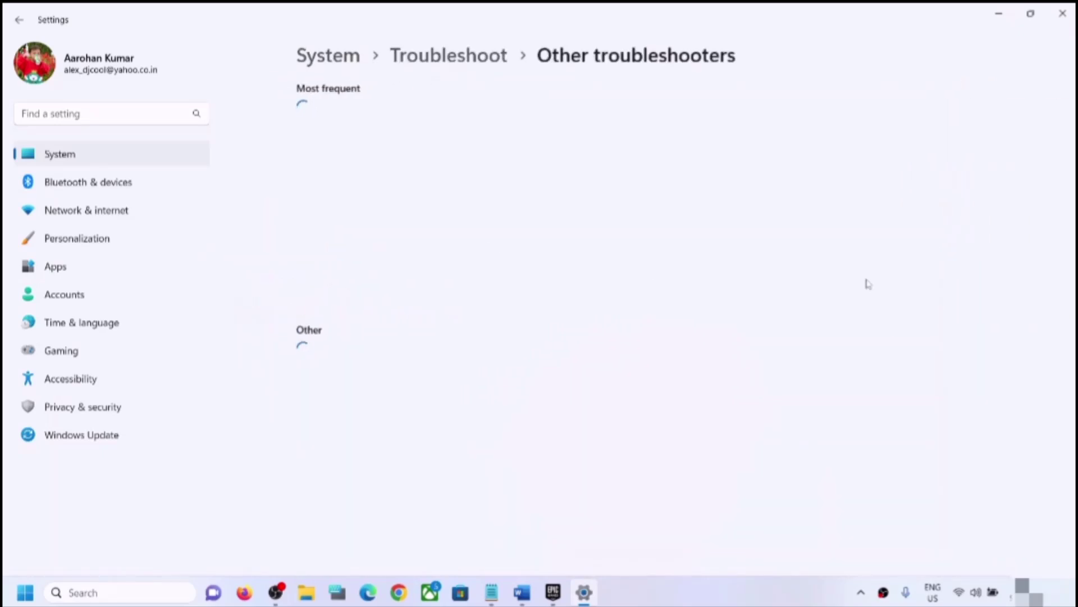
pyautogui.scroll(-3, 431, 334)
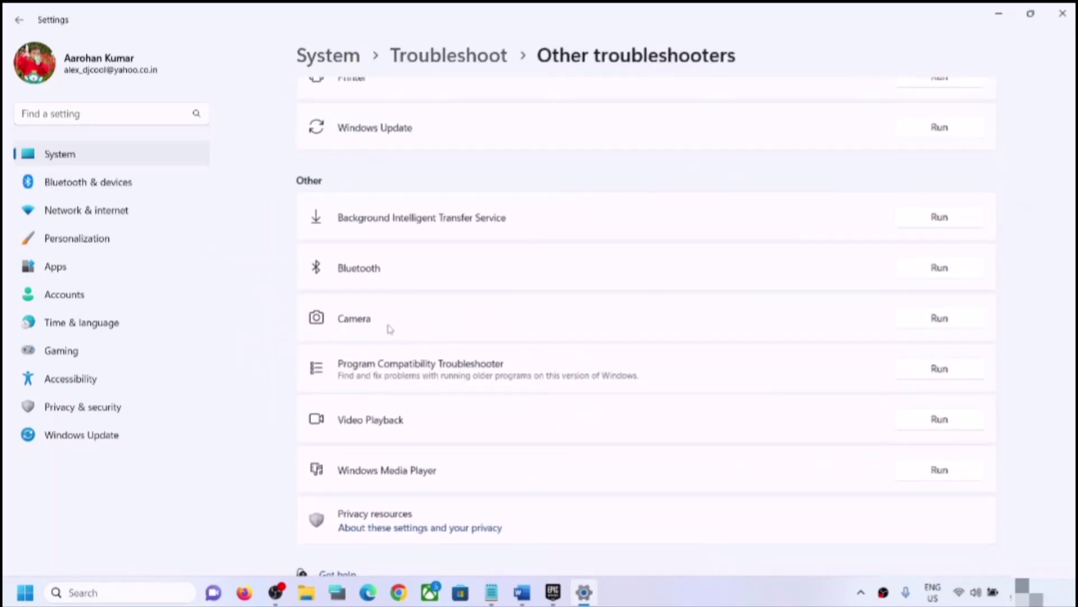
# Run the Camera troubleshooter and consent to its automated diagnostics.
pyautogui.click(957, 329)
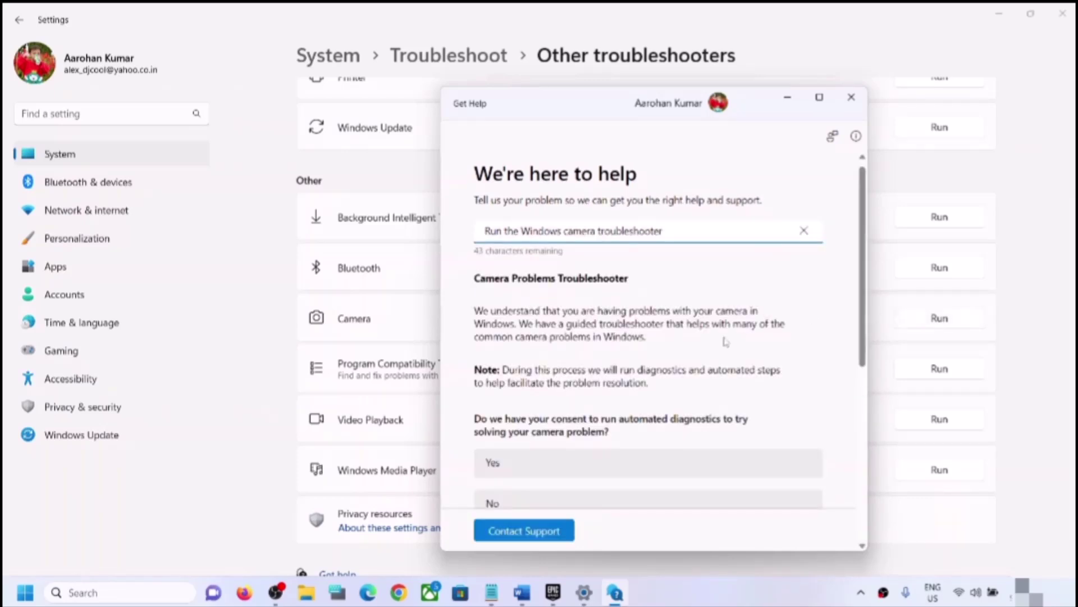
pyautogui.scroll(-1, 715, 367)
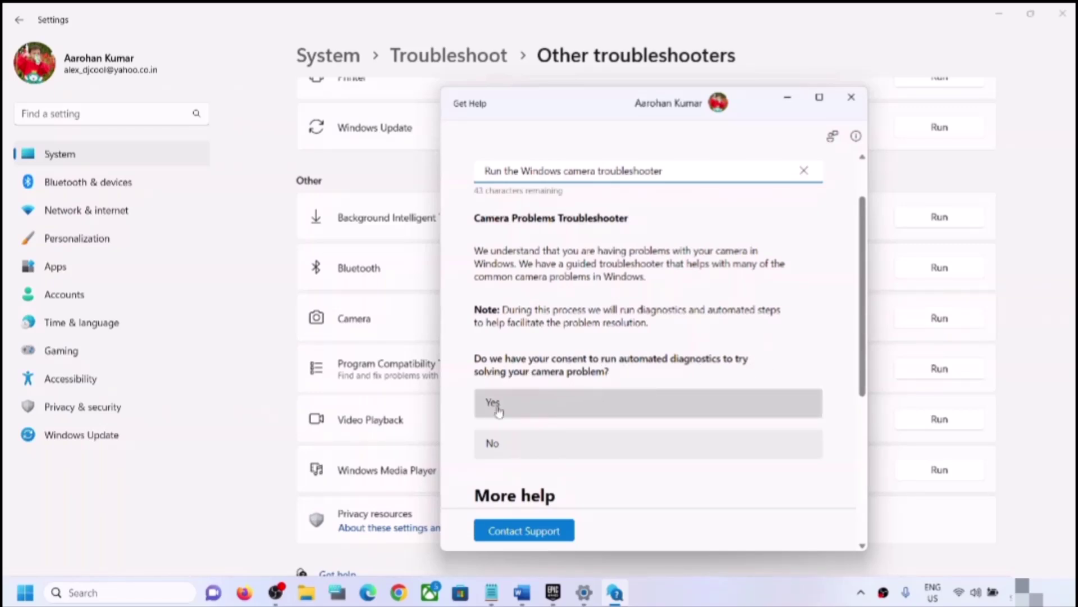
pyautogui.click(549, 406)
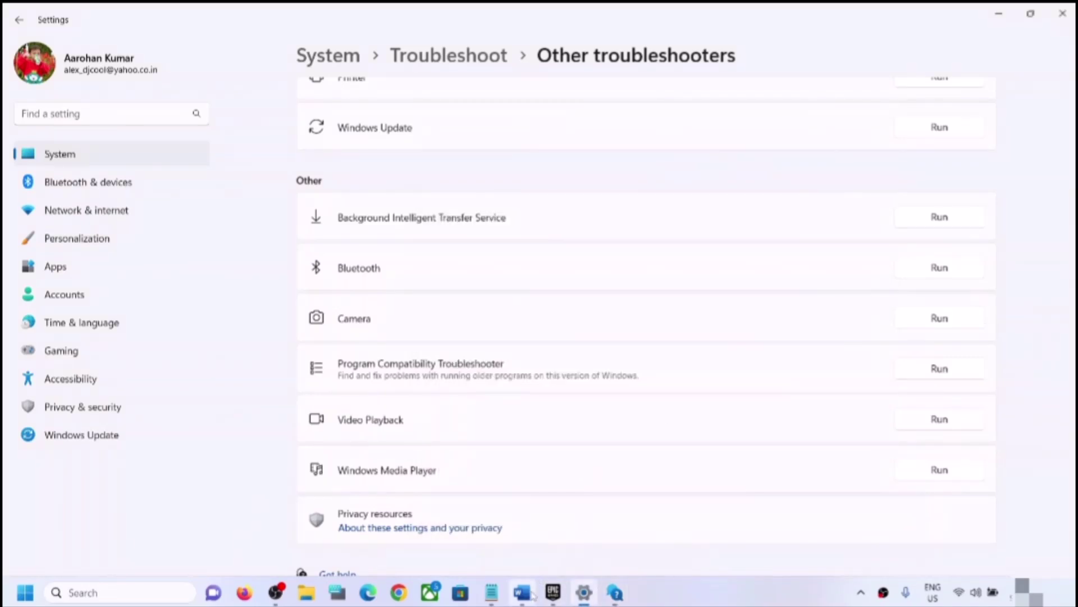
# In the Word guide, highlight the step text 'Reset camera app'.
pyautogui.click(521, 593)
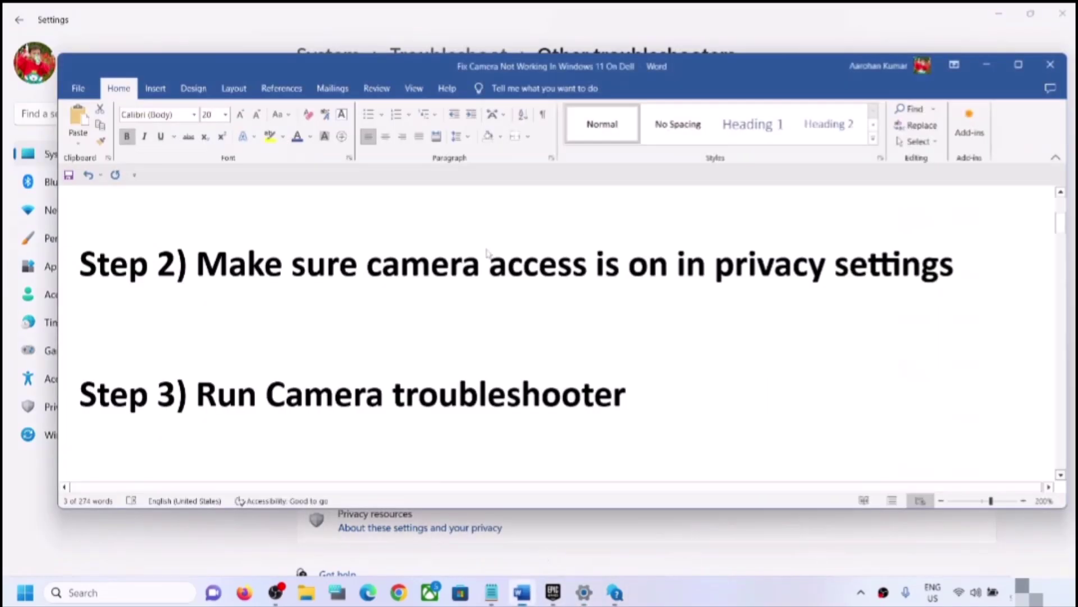
pyautogui.scroll(-3, 487, 252)
pyautogui.scroll(1, 344, 373)
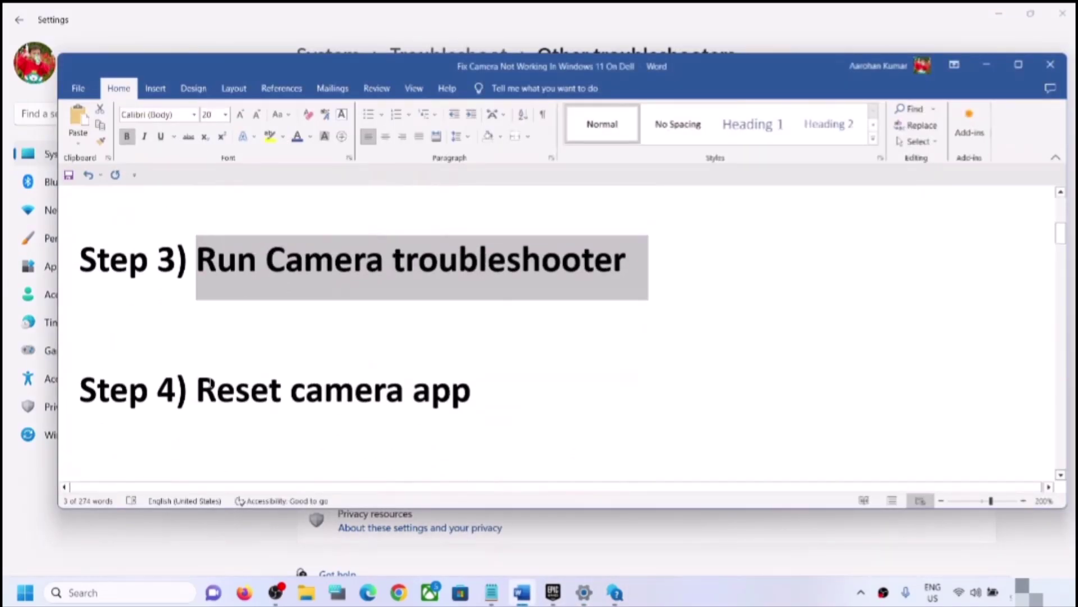
pyautogui.moveTo(198, 390); pyautogui.dragTo(472, 393)
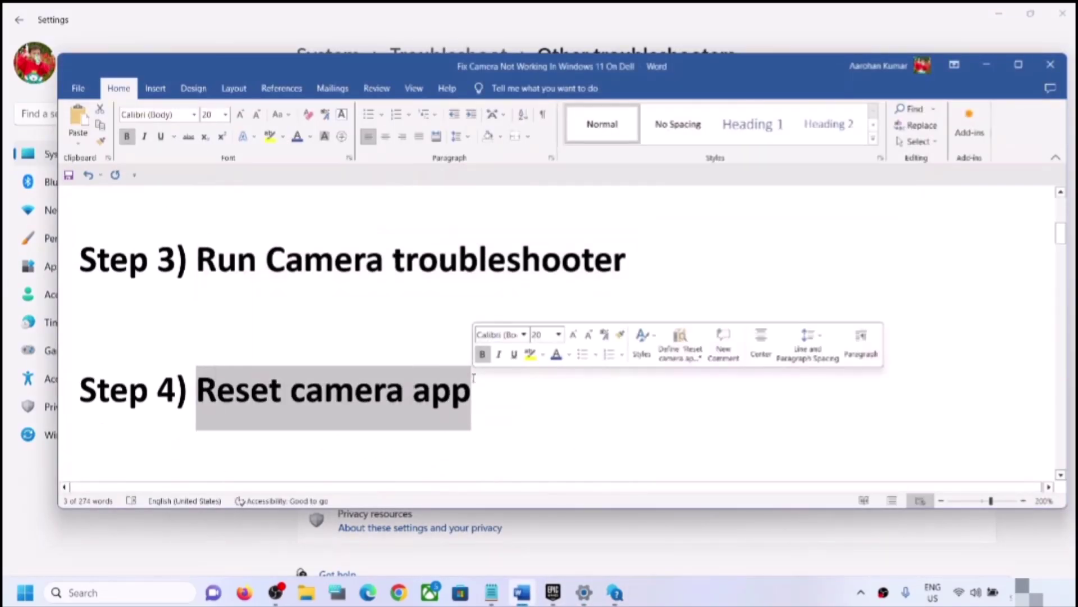
# Search Windows for 'camera' and bring up the Camera app result's options.
pyautogui.click(140, 595)
pyautogui.write('ame')
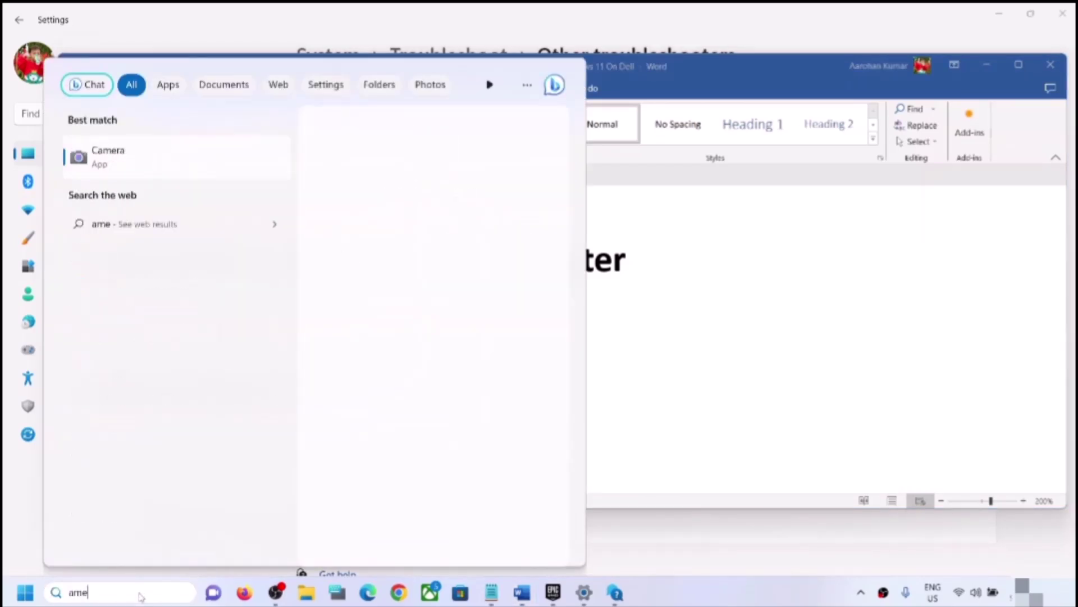
pyautogui.write('ra')
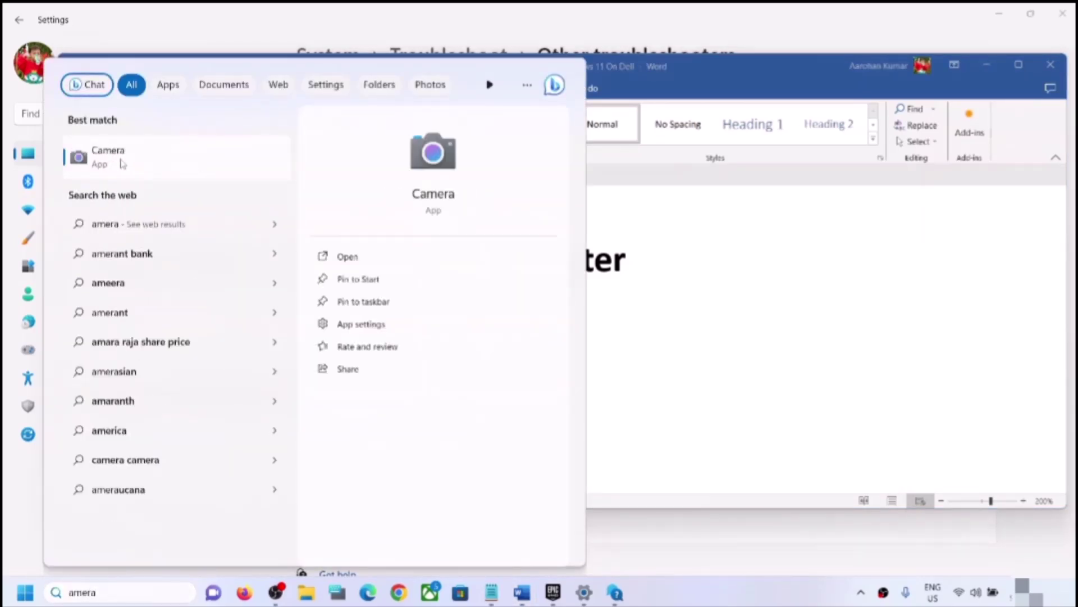
pyautogui.rightClick(123, 163)
# From the Camera app's settings page, run Repair, then Reset and confirm the reset.
pyautogui.click(177, 233)
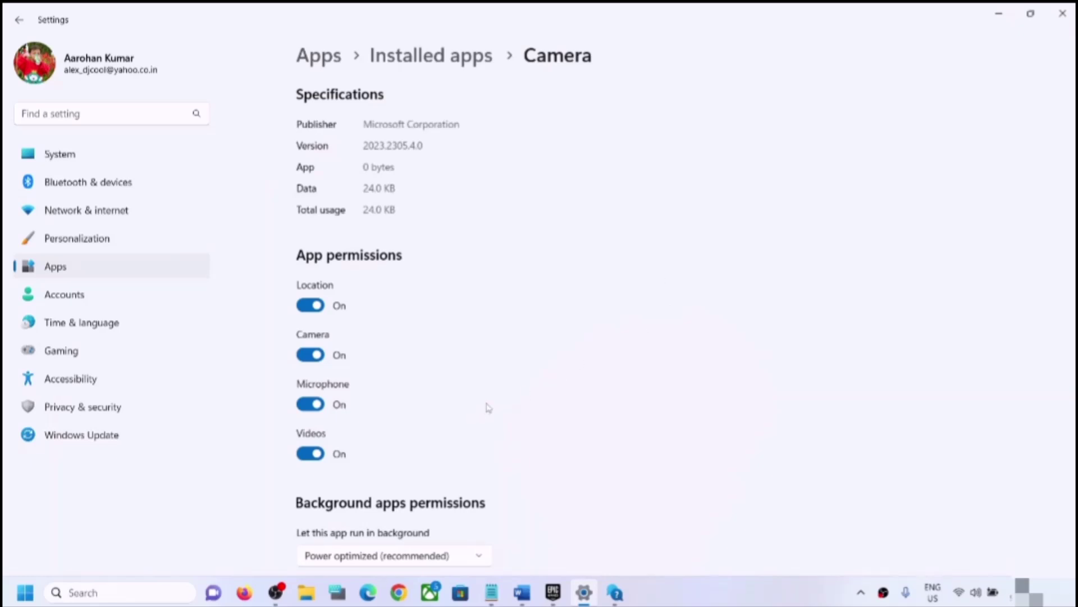
pyautogui.scroll(-10, 488, 408)
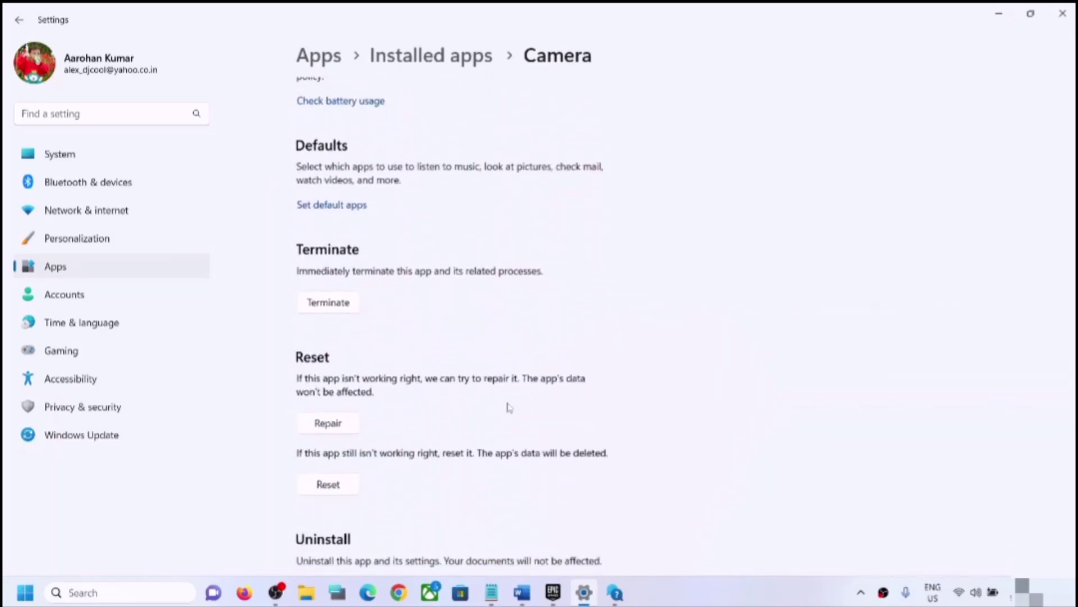
pyautogui.scroll(-1, 508, 408)
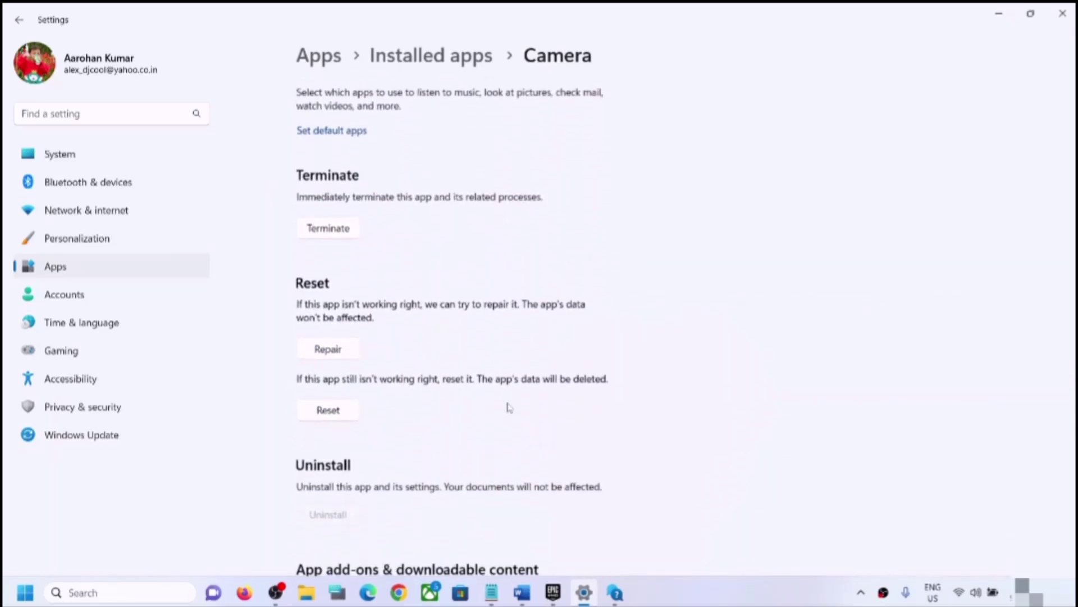
pyautogui.click(348, 353)
pyautogui.click(328, 410)
pyautogui.click(393, 371)
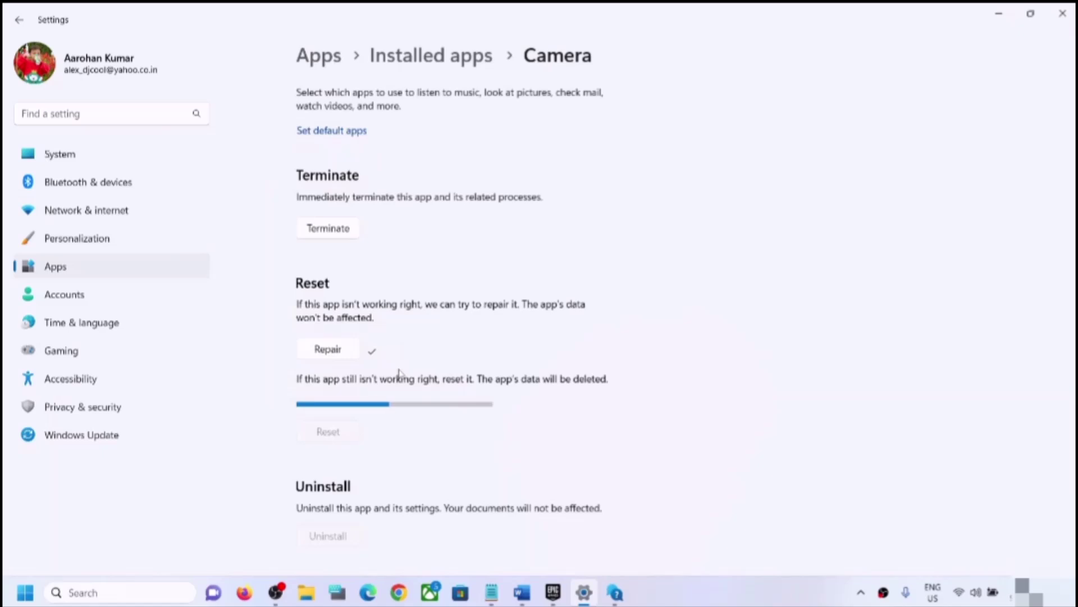
# In the Word guide, highlight the step text 'Disable and enable camera'.
pyautogui.click(522, 593)
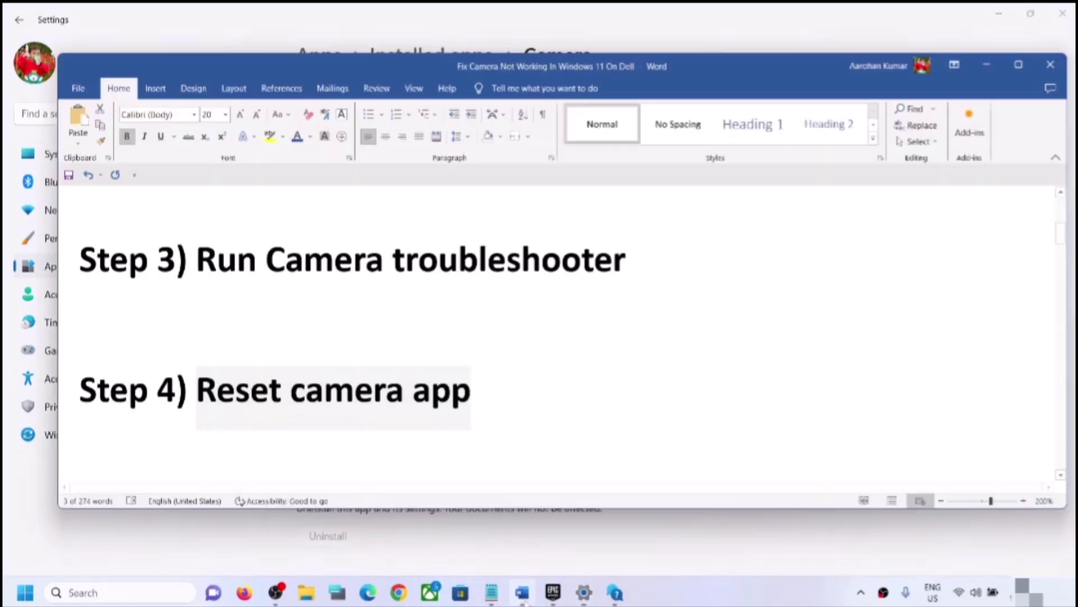
pyautogui.scroll(-2, 423, 396)
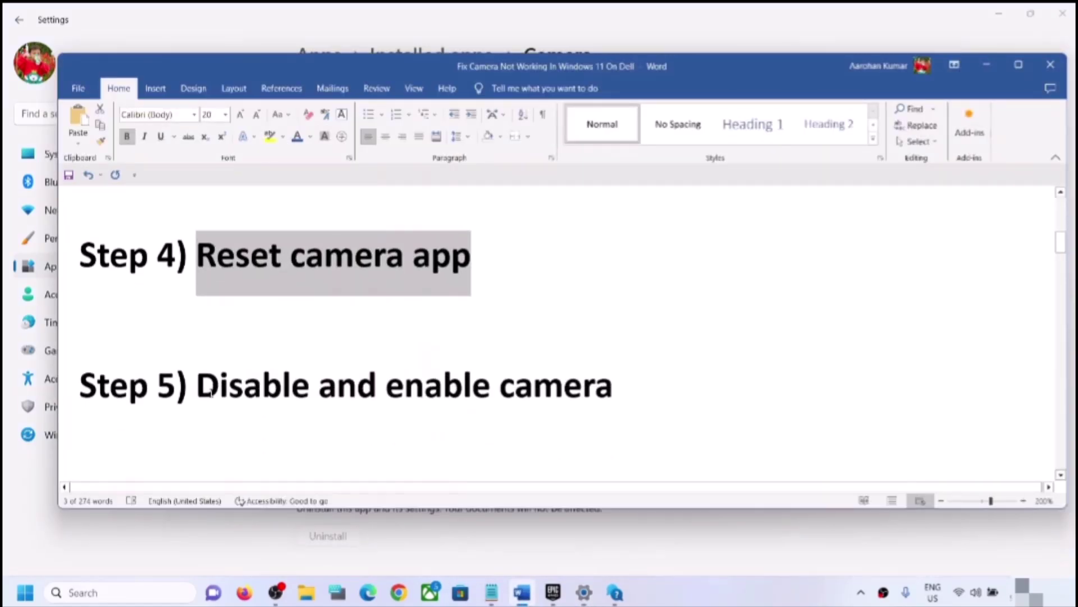
pyautogui.moveTo(197, 387); pyautogui.dragTo(615, 393)
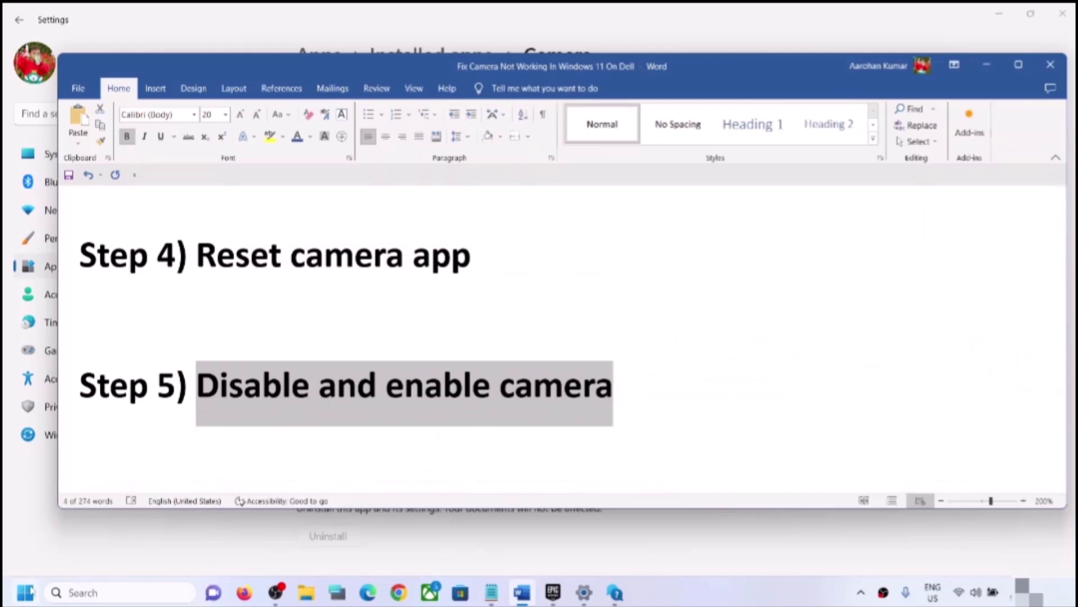
# Open Device Manager from the Start quick-link menu and expand Cameras.
pyautogui.rightClick(28, 593)
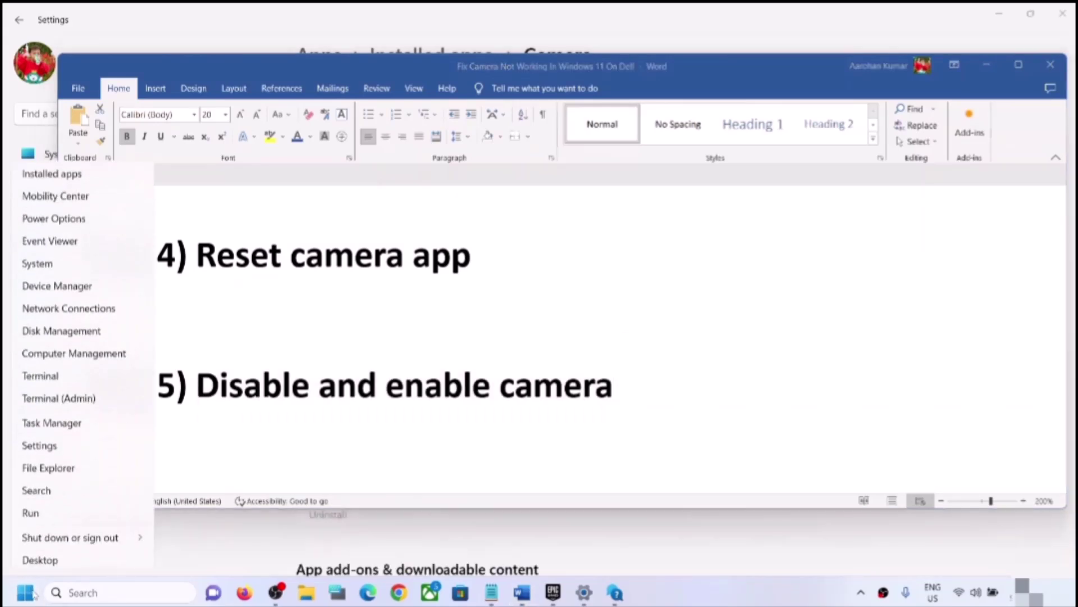
pyautogui.click(31, 284)
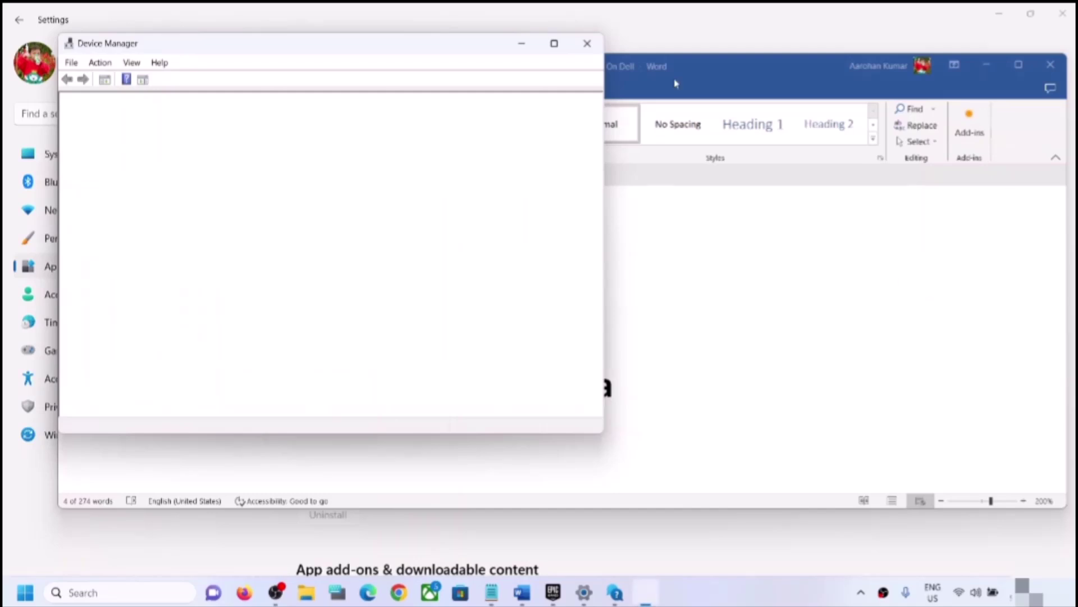
pyautogui.moveTo(361, 47); pyautogui.dragTo(574, 105)
pyautogui.click(291, 208)
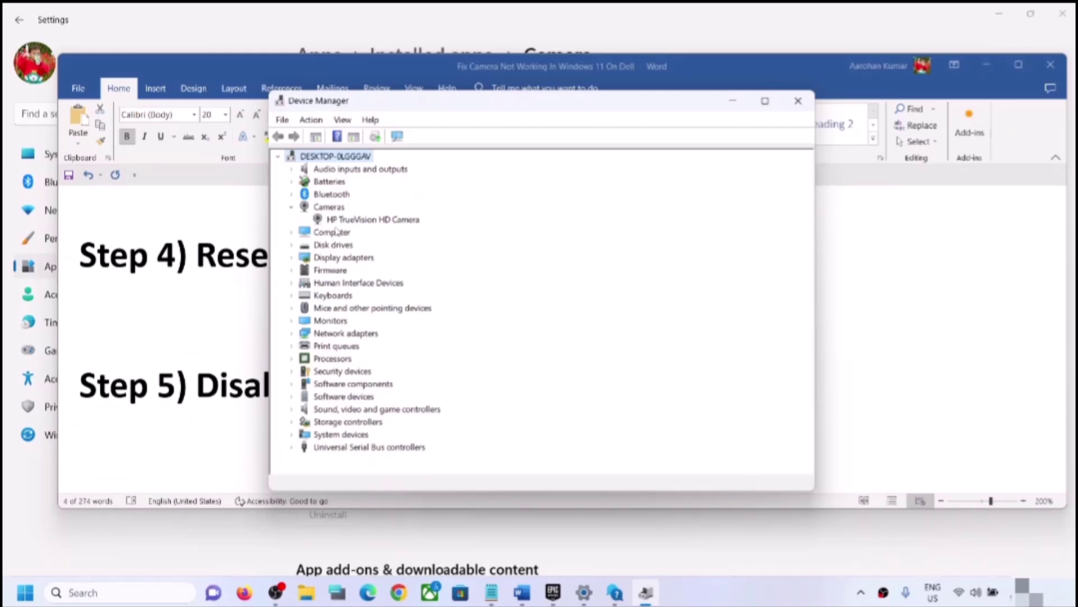
# Disable the HP TrueVision HD Camera, confirm, re-enable it, and close Device Manager.
pyautogui.click(363, 221)
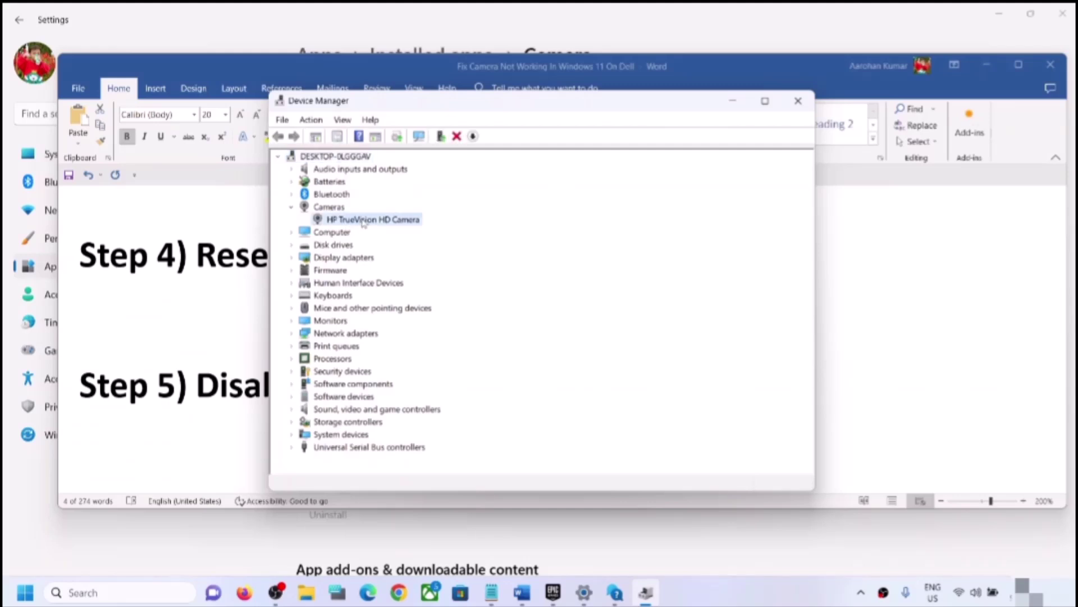
pyautogui.rightClick(363, 221)
pyautogui.click(423, 247)
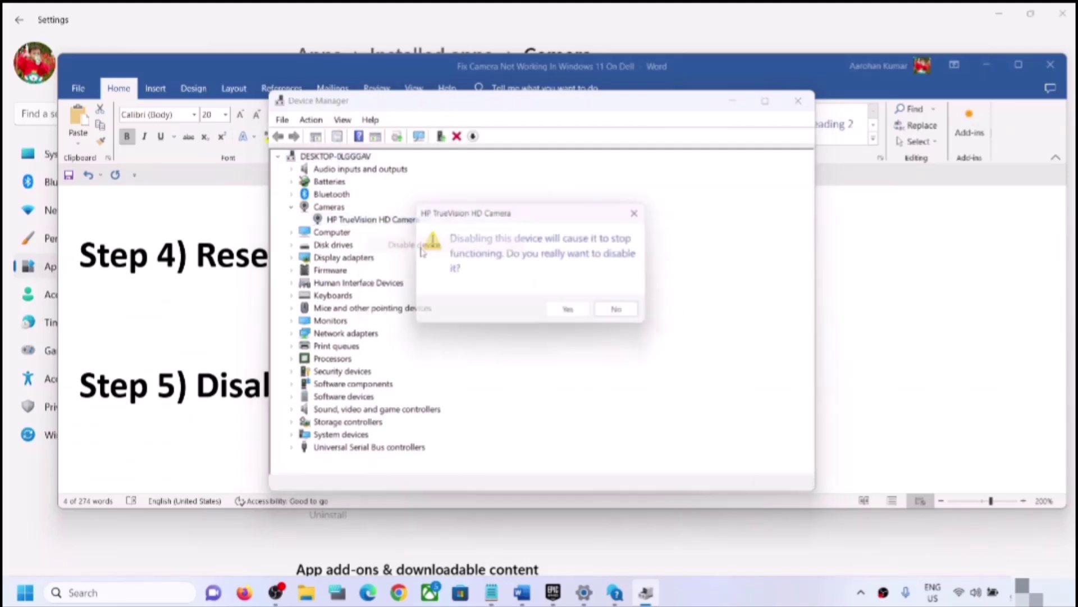
pyautogui.click(585, 321)
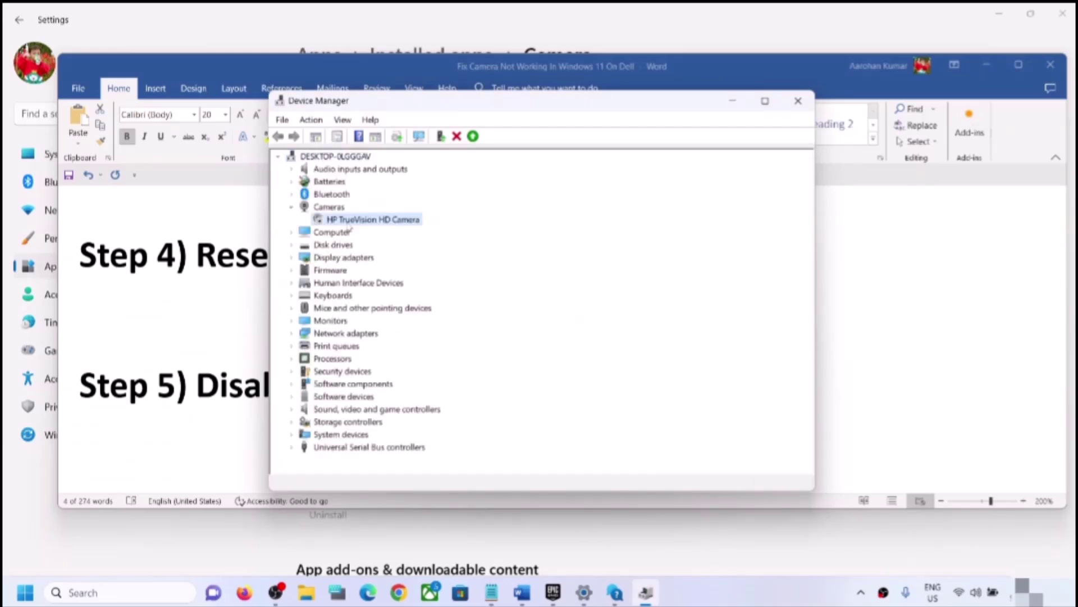
pyautogui.rightClick(360, 221)
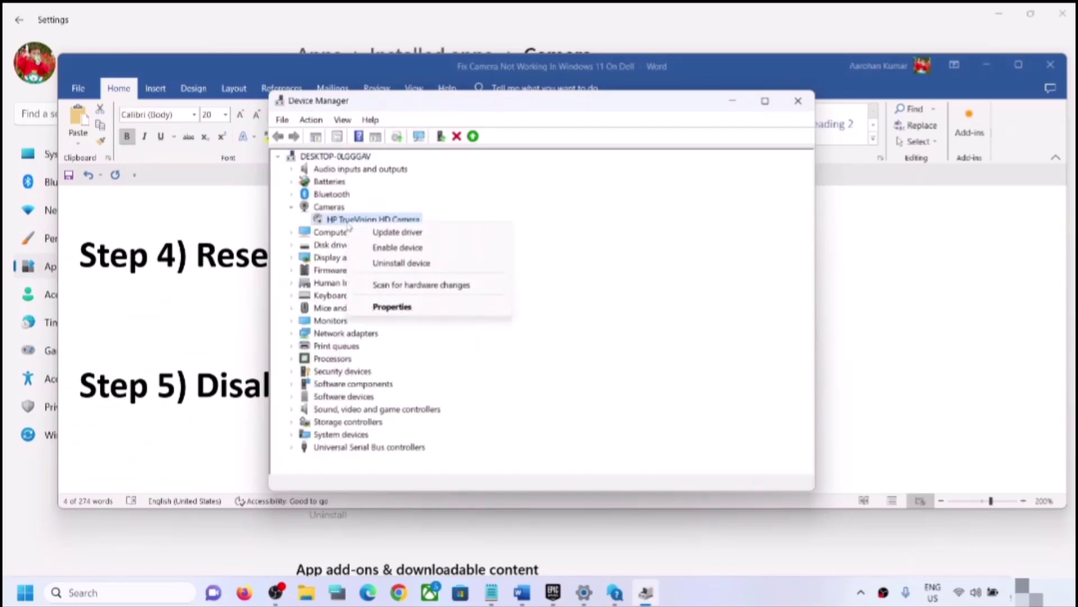
pyautogui.click(424, 248)
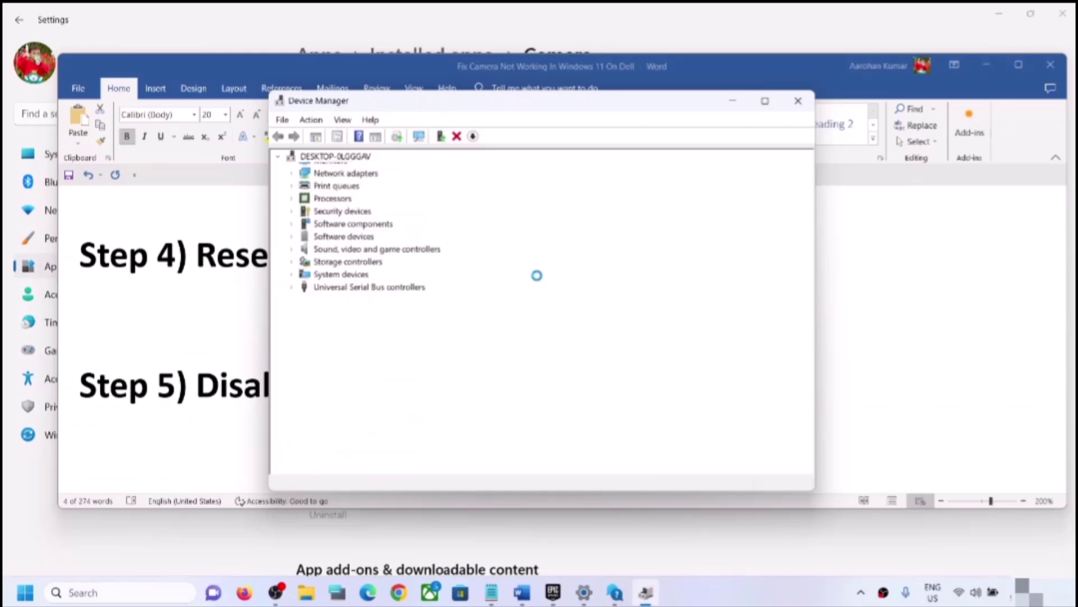
pyautogui.click(798, 100)
# Highlight Step 6's advice on allowing the program through the antivirus or disabling it.
pyautogui.scroll(-1, 457, 344)
pyautogui.scroll(-2, 458, 349)
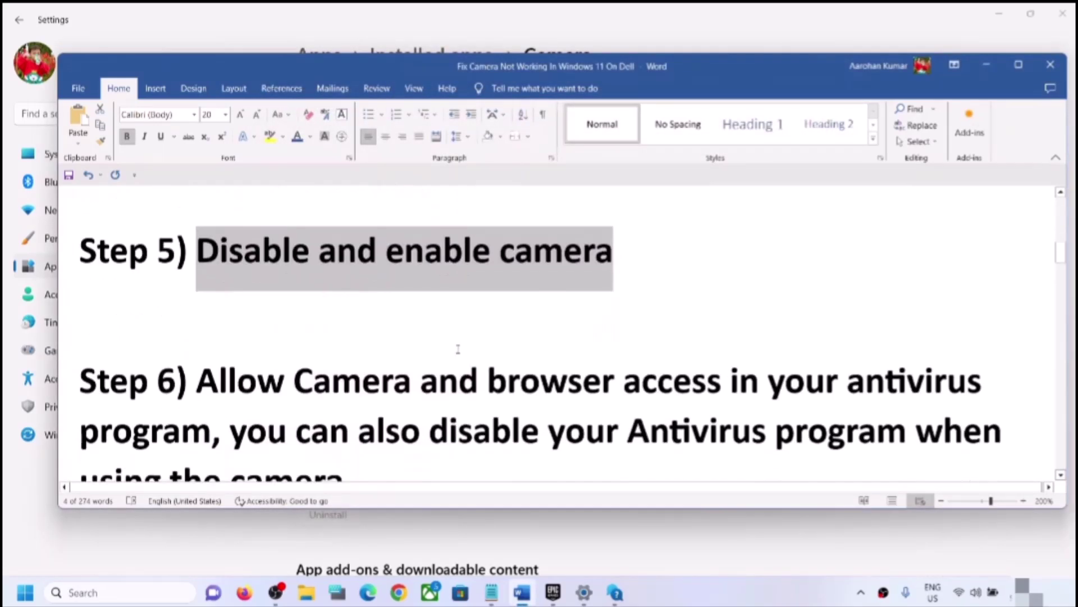
pyautogui.moveTo(215, 313); pyautogui.dragTo(205, 379)
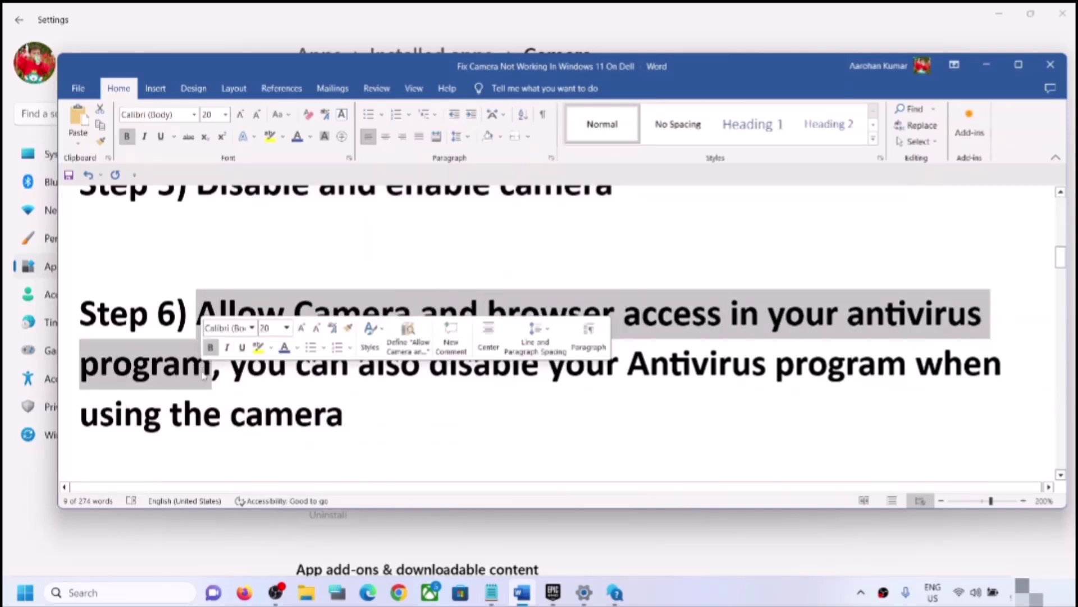
pyautogui.click(288, 371)
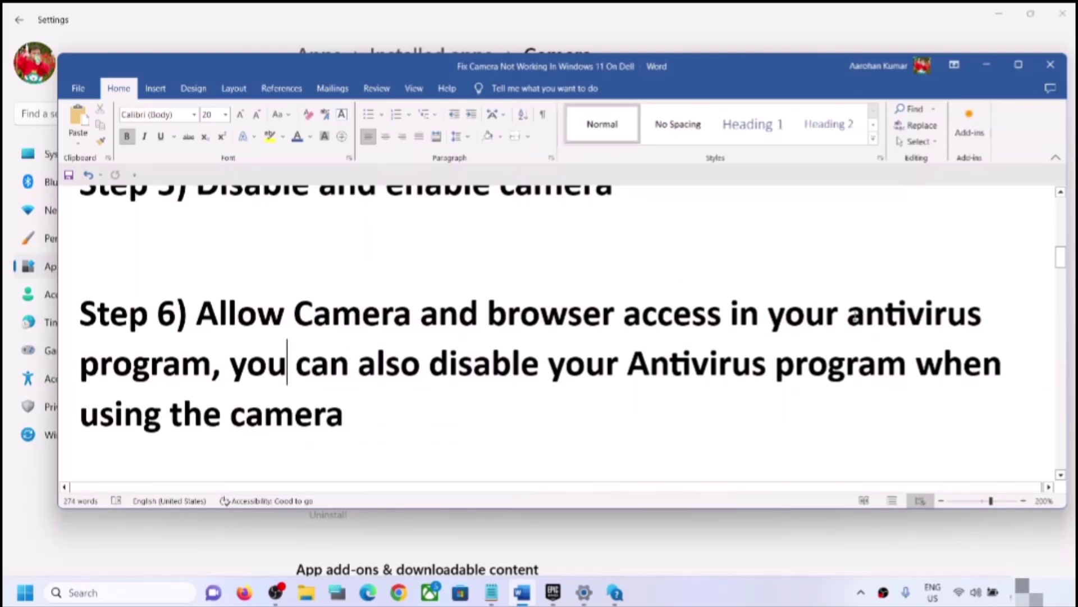
pyautogui.moveTo(848, 314); pyautogui.dragTo(229, 363)
pyautogui.moveTo(197, 314); pyautogui.dragTo(212, 365)
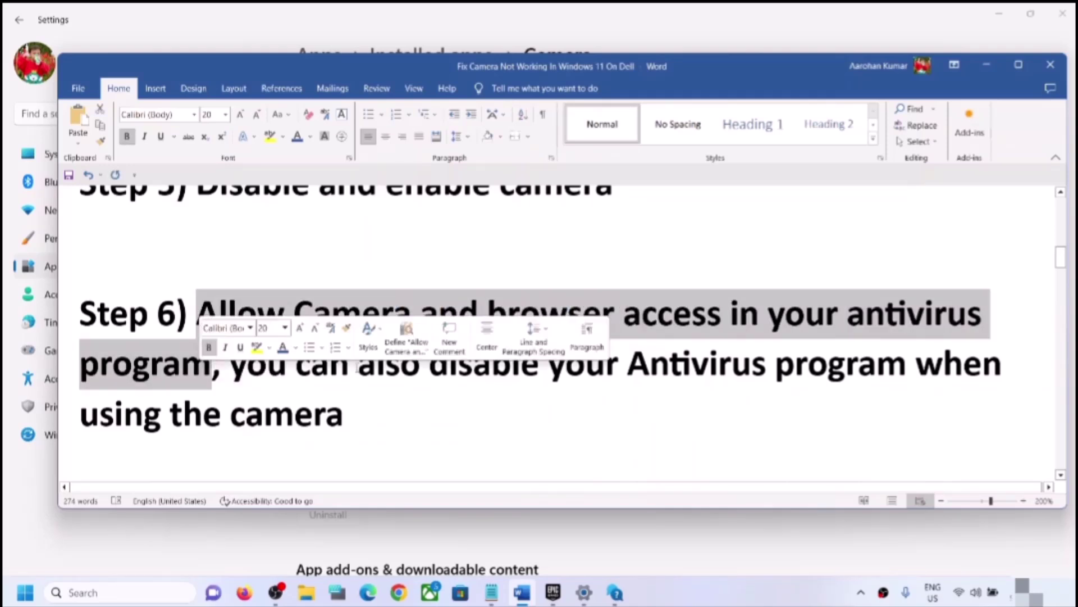
pyautogui.click(306, 363)
pyautogui.moveTo(230, 365); pyautogui.dragTo(343, 416)
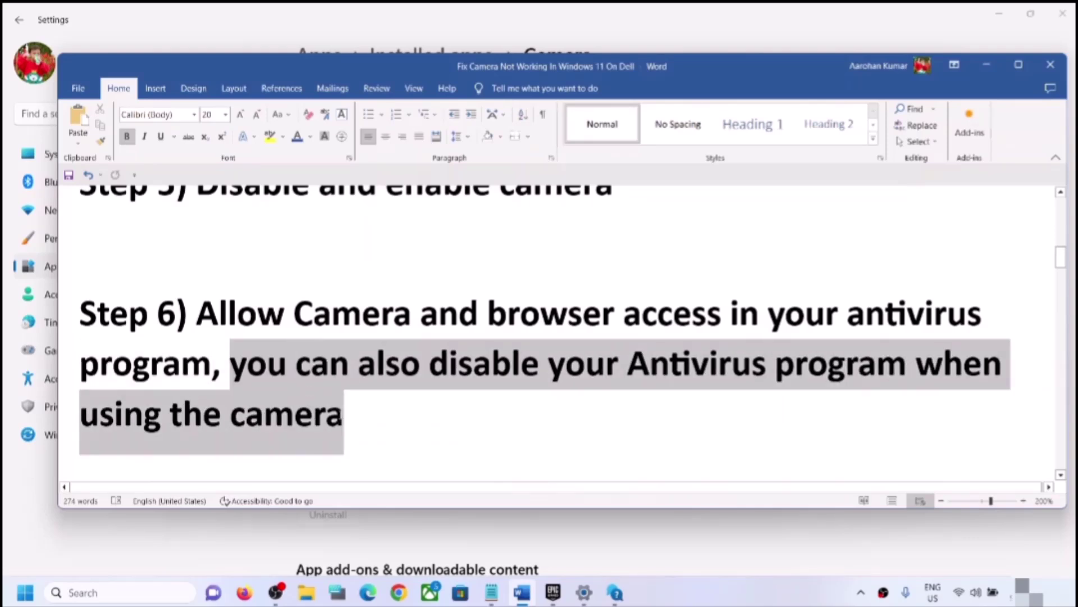
pyautogui.click(223, 416)
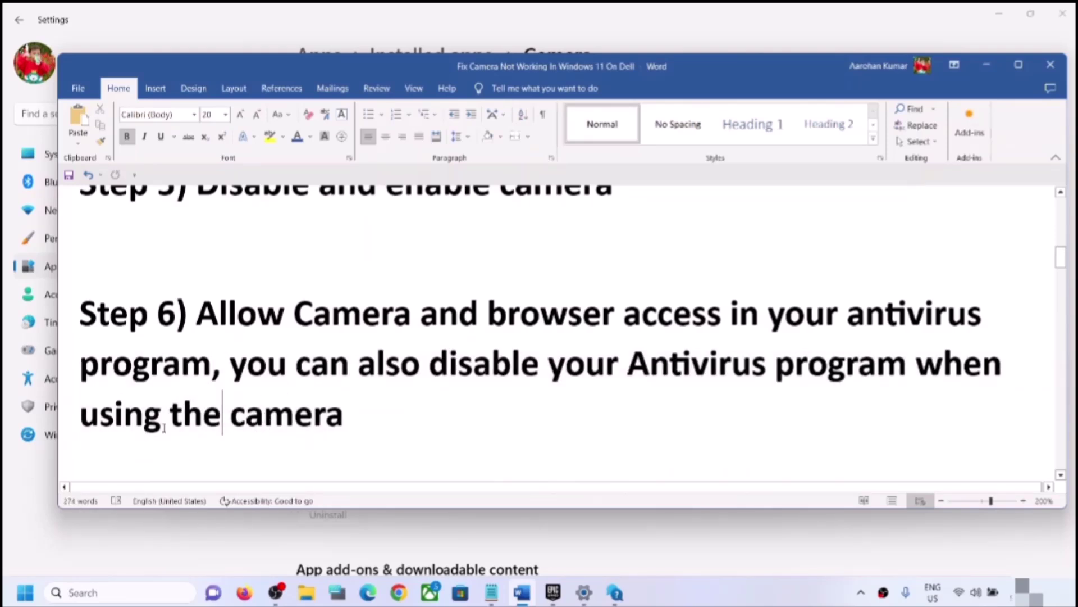
pyautogui.moveTo(164, 428); pyautogui.dragTo(343, 415)
pyautogui.moveTo(230, 365); pyautogui.dragTo(773, 365)
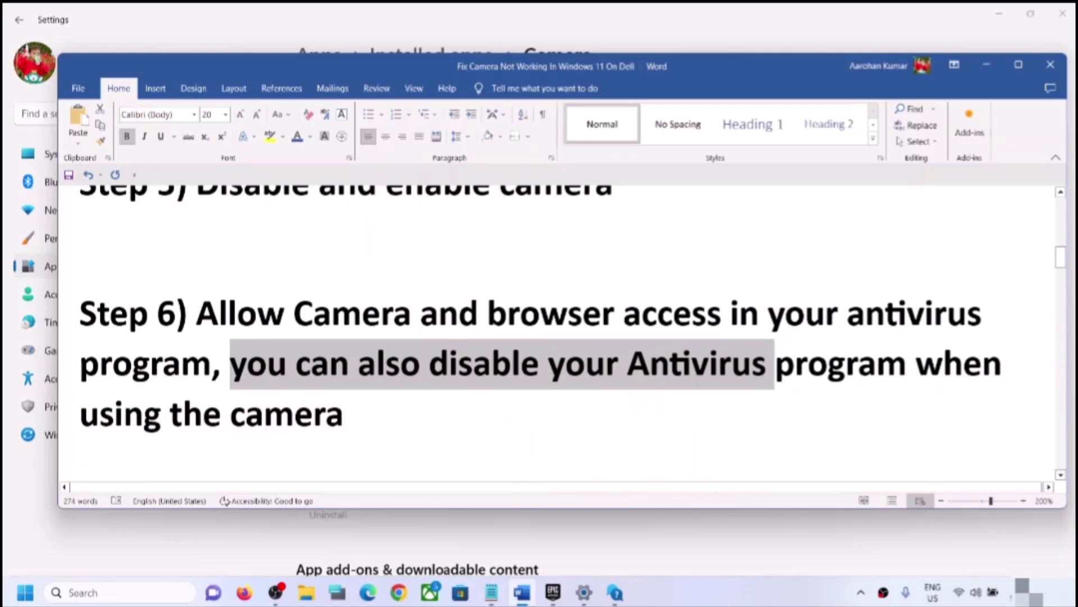
pyautogui.click(211, 381)
# Select the C:\Program Files\Realtek path in Step 7 and bring up File Explorer.
pyautogui.scroll(-3, 353, 364)
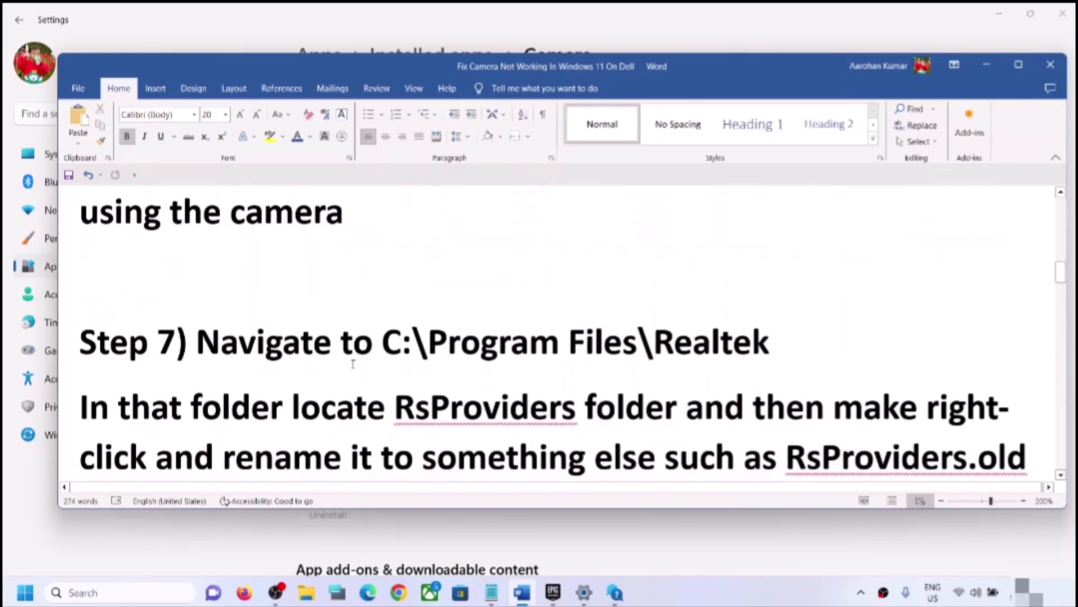
pyautogui.scroll(-1, 419, 296)
pyautogui.moveTo(383, 275); pyautogui.dragTo(770, 276)
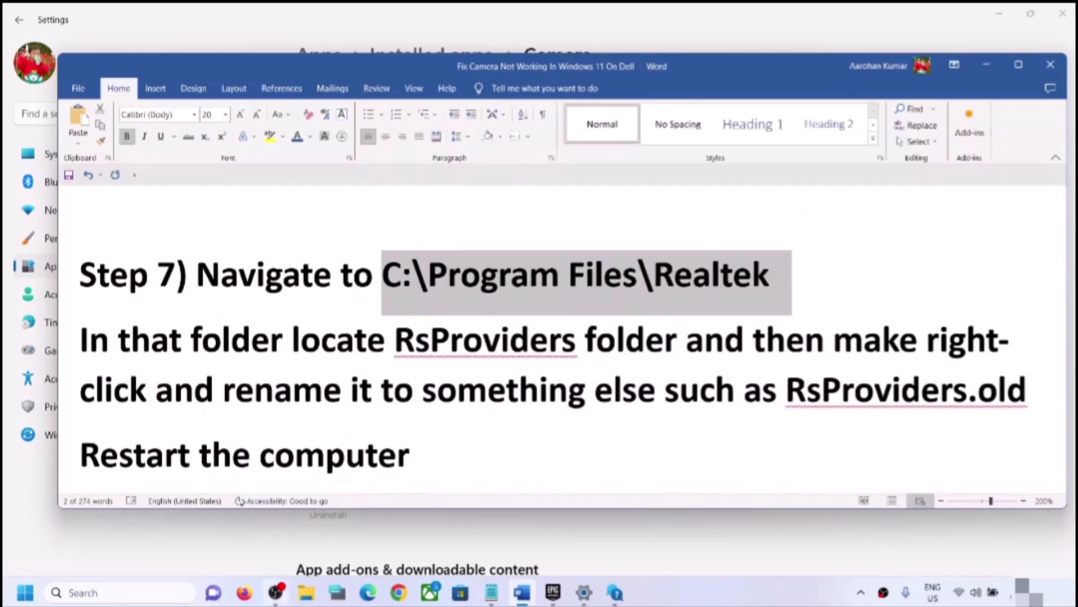
pyautogui.click(308, 594)
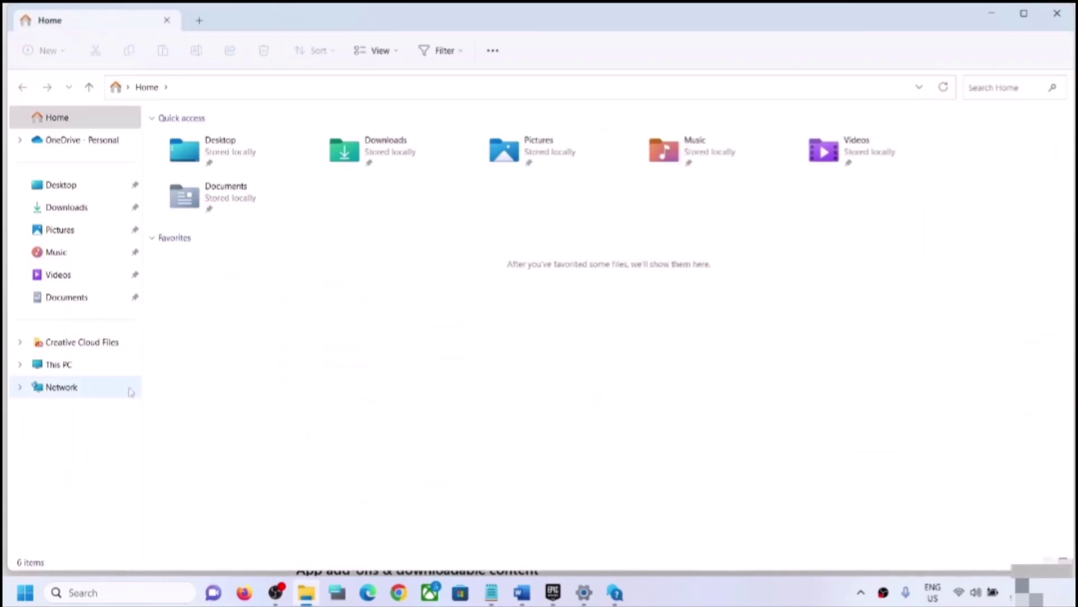
# Navigate File Explorer to This PC > Local Disk (C:) > Program Files > Realtek.
pyautogui.click(56, 366)
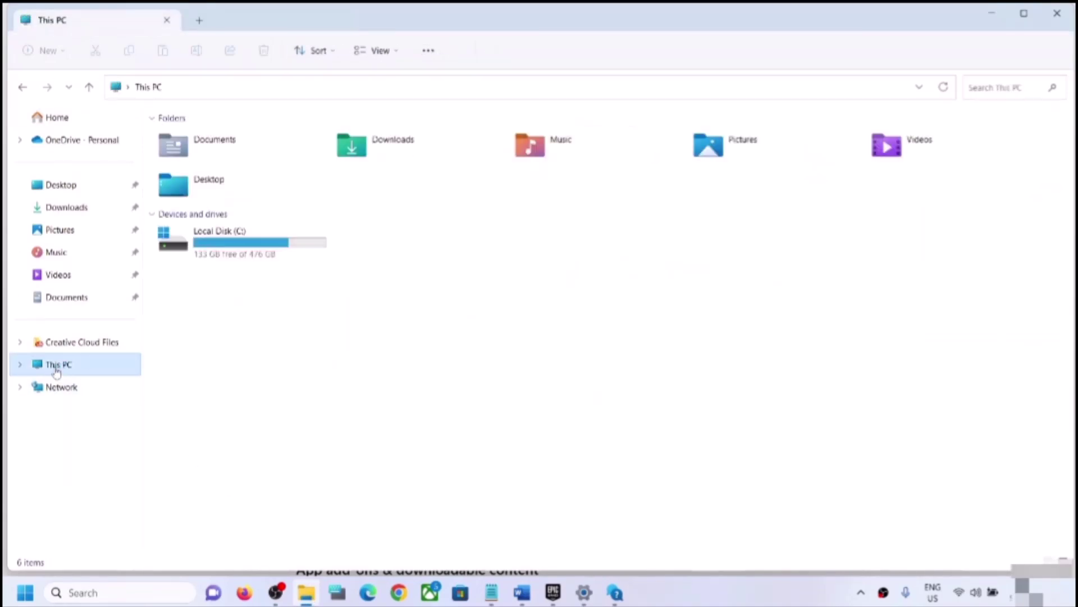
pyautogui.doubleClick(230, 256)
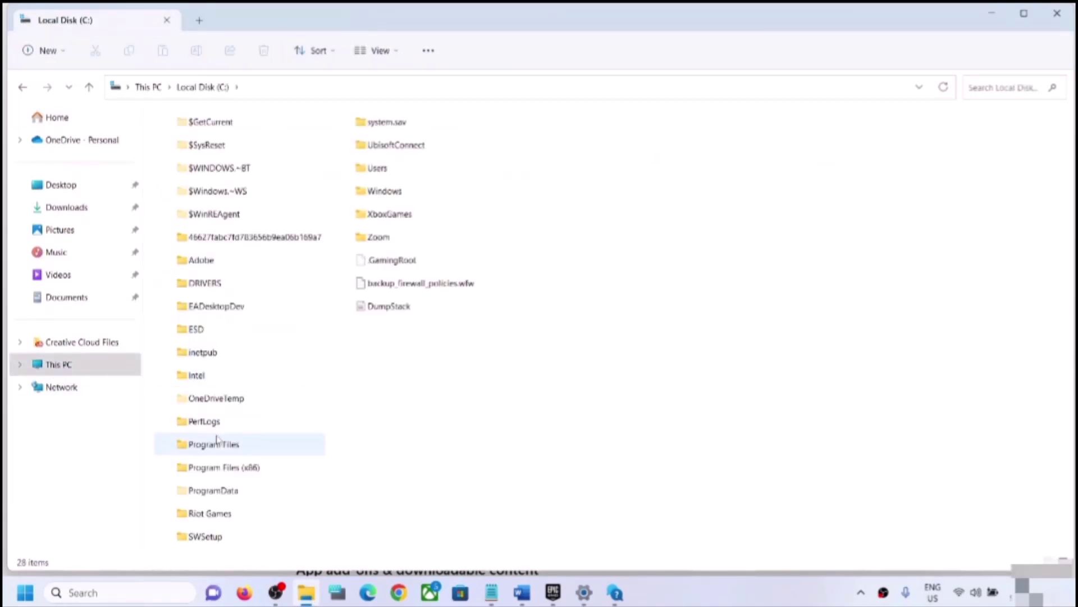
pyautogui.click(219, 445)
pyautogui.doubleClick(227, 445)
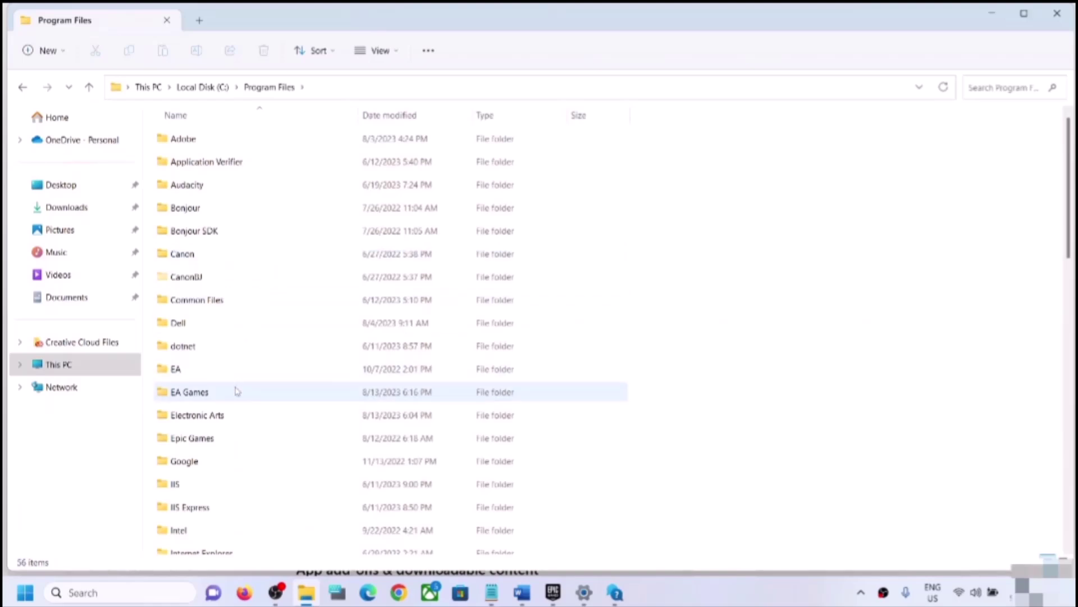
pyautogui.click(204, 393)
pyautogui.press('r')
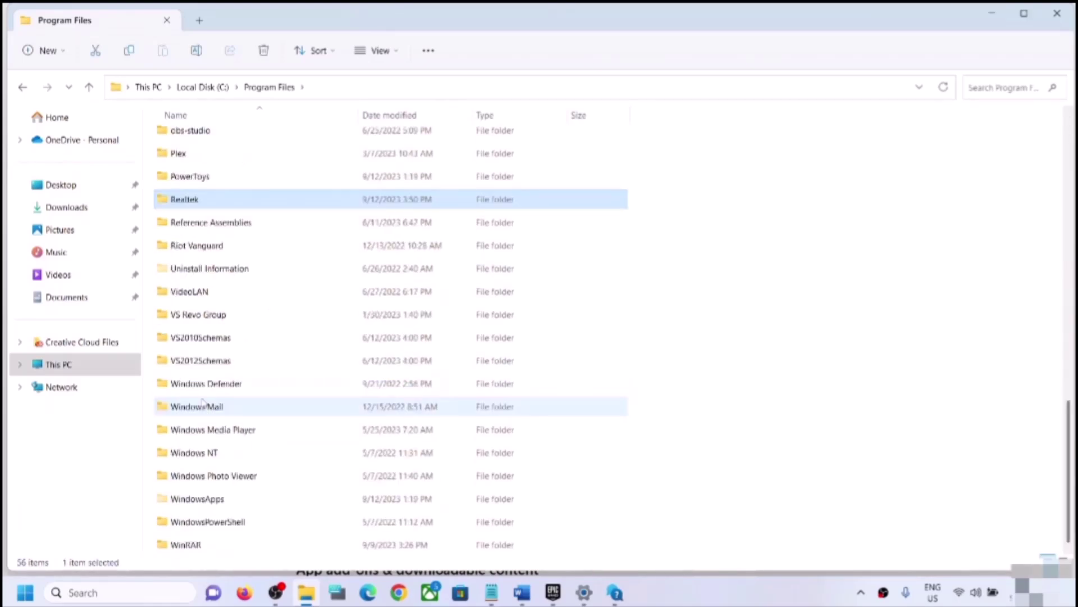
pyautogui.doubleClick(211, 204)
# Rename the RsProviders folder to RsProviders.old and close File Explorer.
pyautogui.click(181, 143)
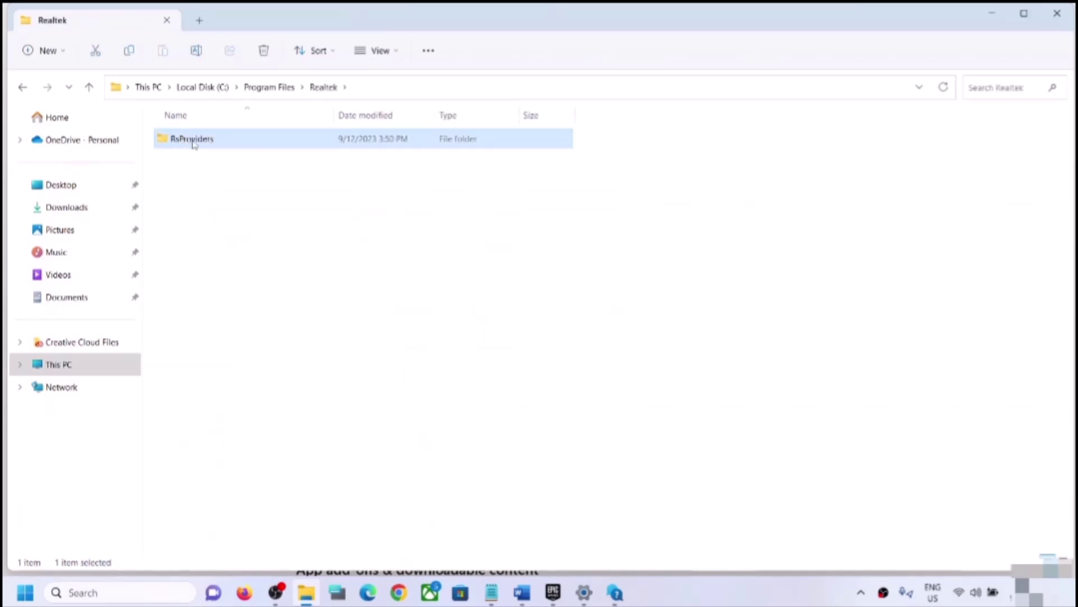
pyautogui.rightClick(197, 145)
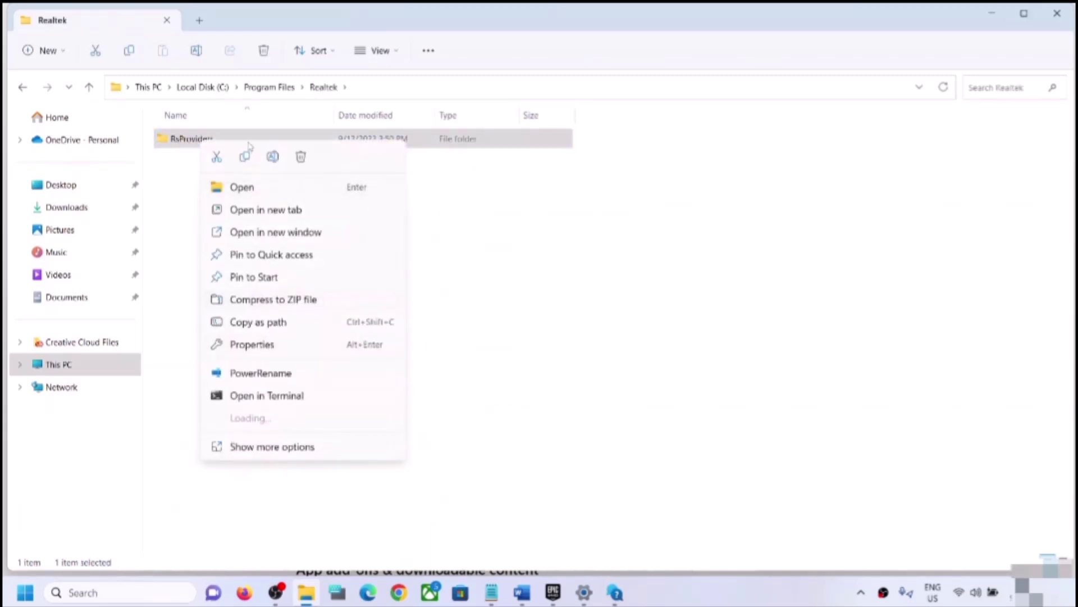
pyautogui.click(273, 157)
pyautogui.click(225, 142)
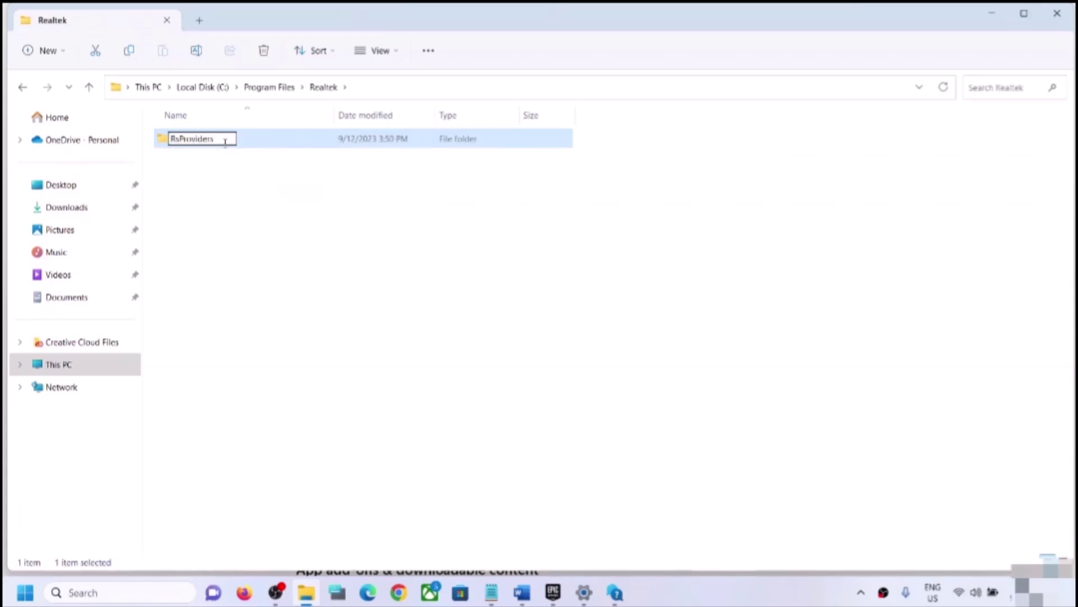
pyautogui.write('.old')
pyautogui.click(1029, 45)
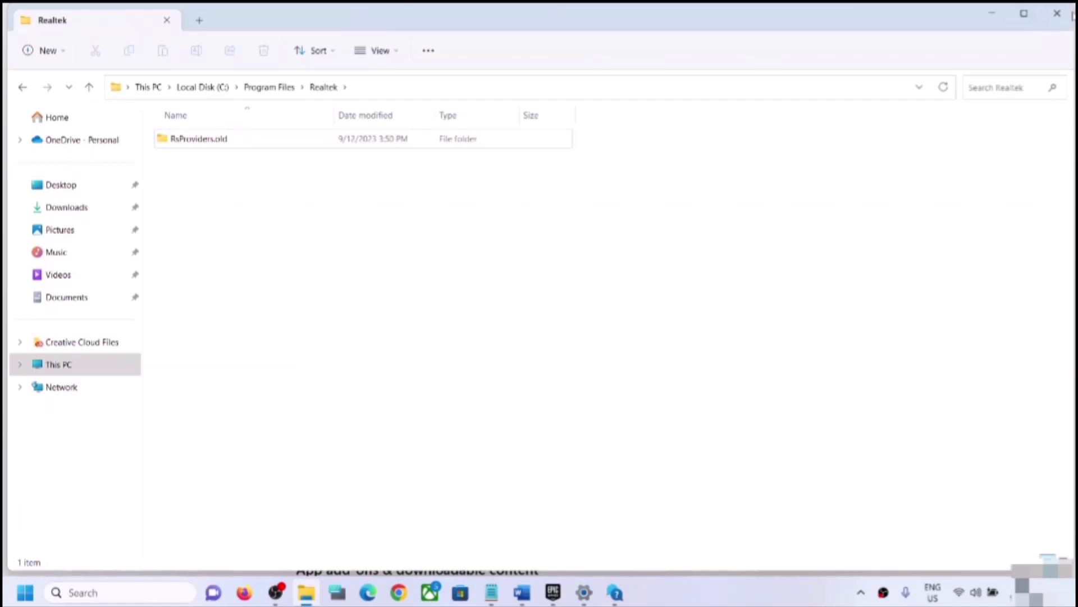
pyautogui.click(1057, 13)
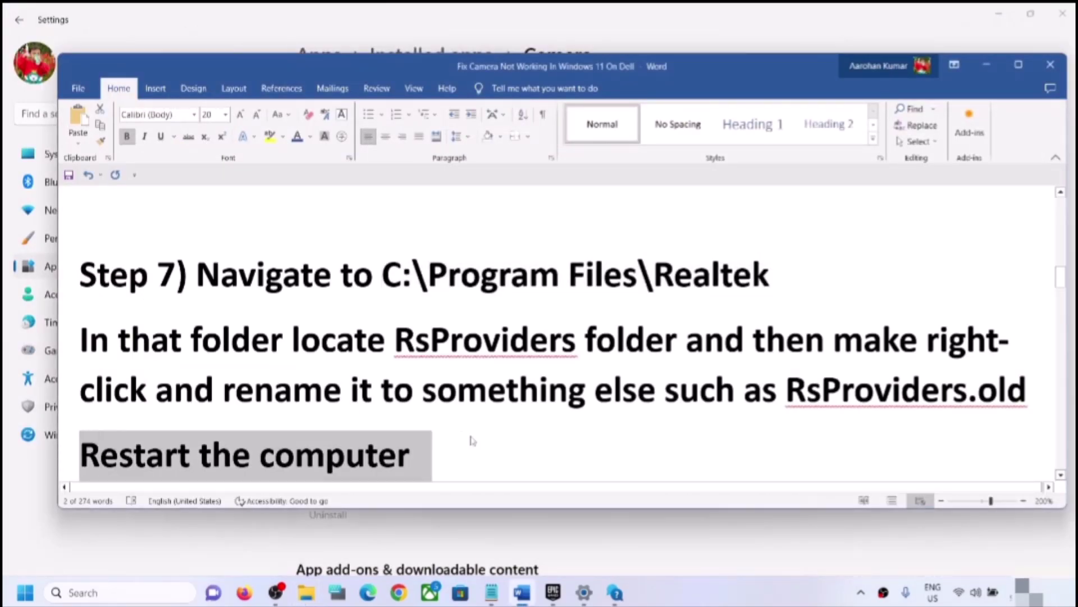
pyautogui.press('super')
pyautogui.click(410, 543)
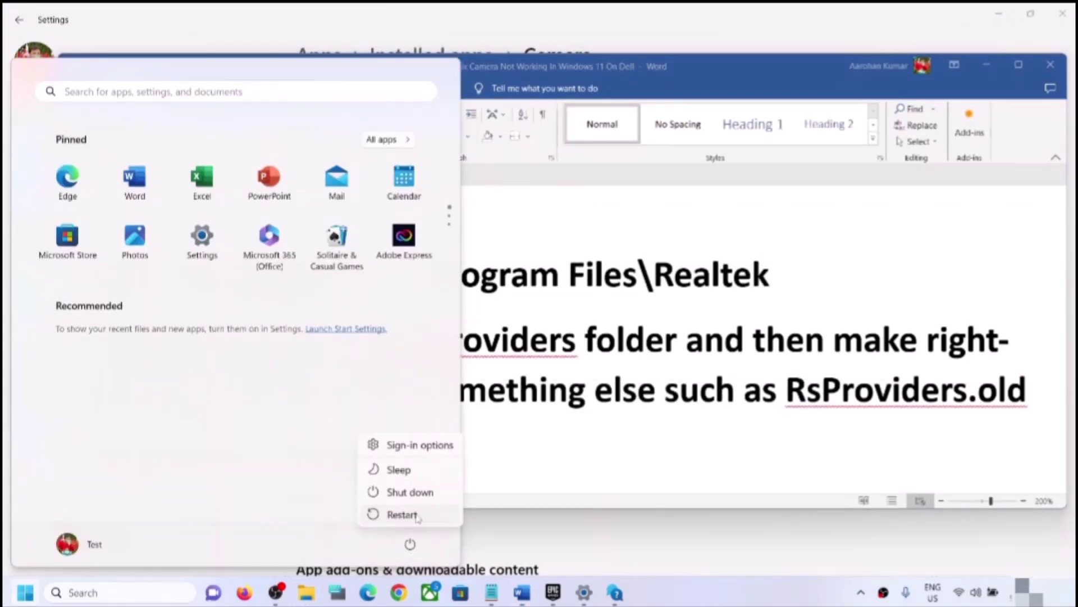
pyautogui.click(674, 348)
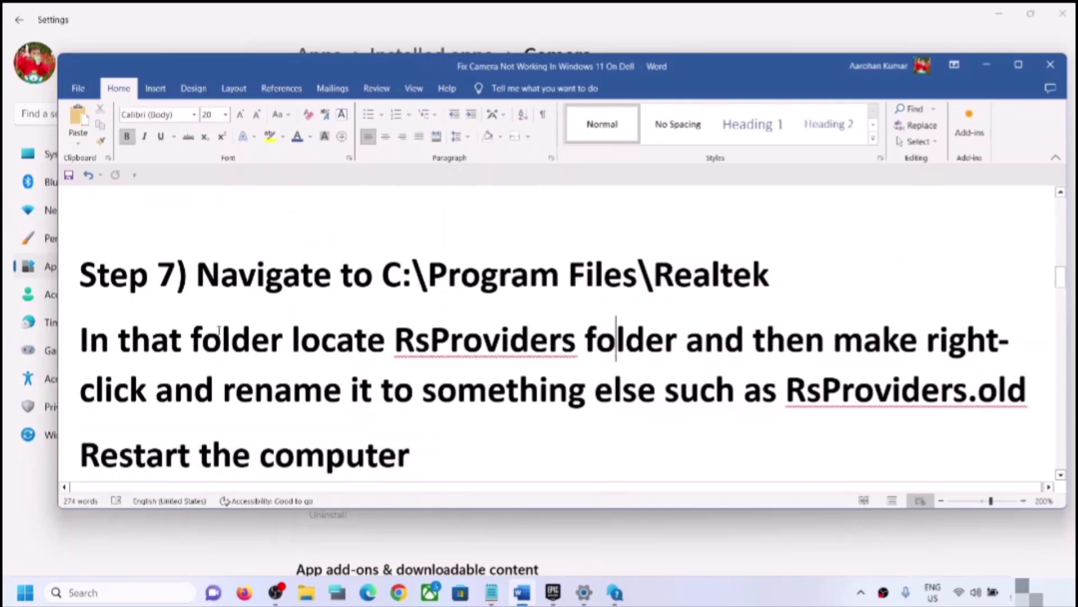
pyautogui.moveTo(156, 391); pyautogui.dragTo(457, 390)
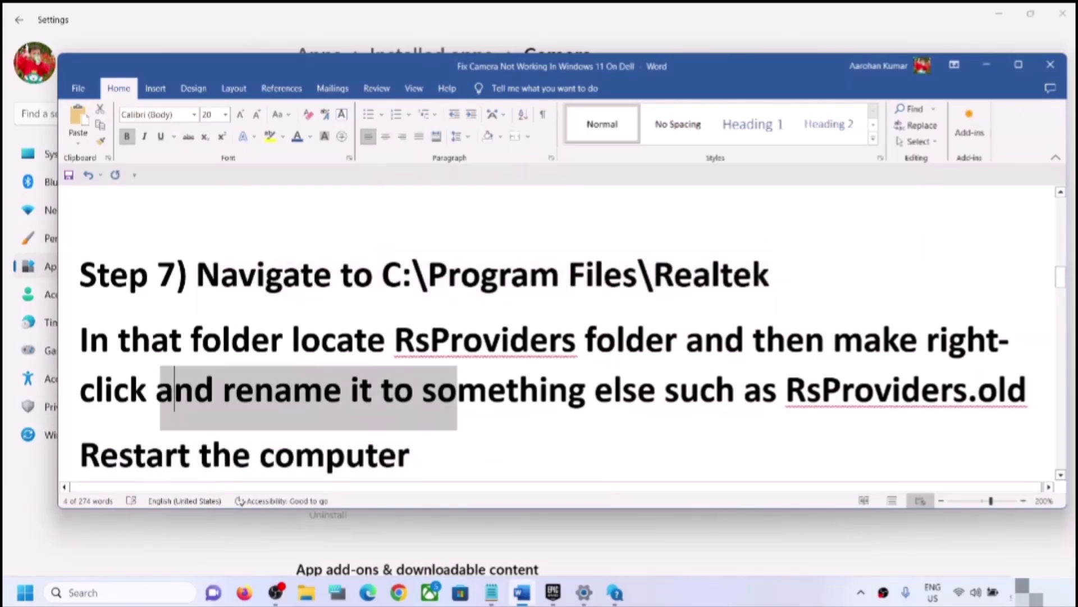
pyautogui.scroll(-2, 262, 423)
pyautogui.scroll(-2, 261, 422)
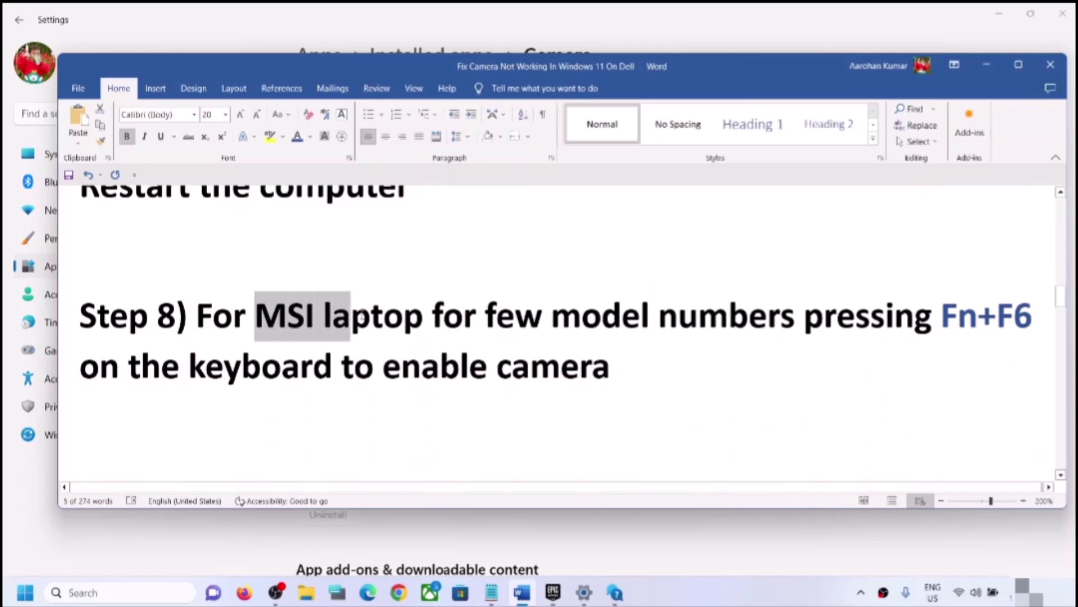
pyautogui.click(521, 345)
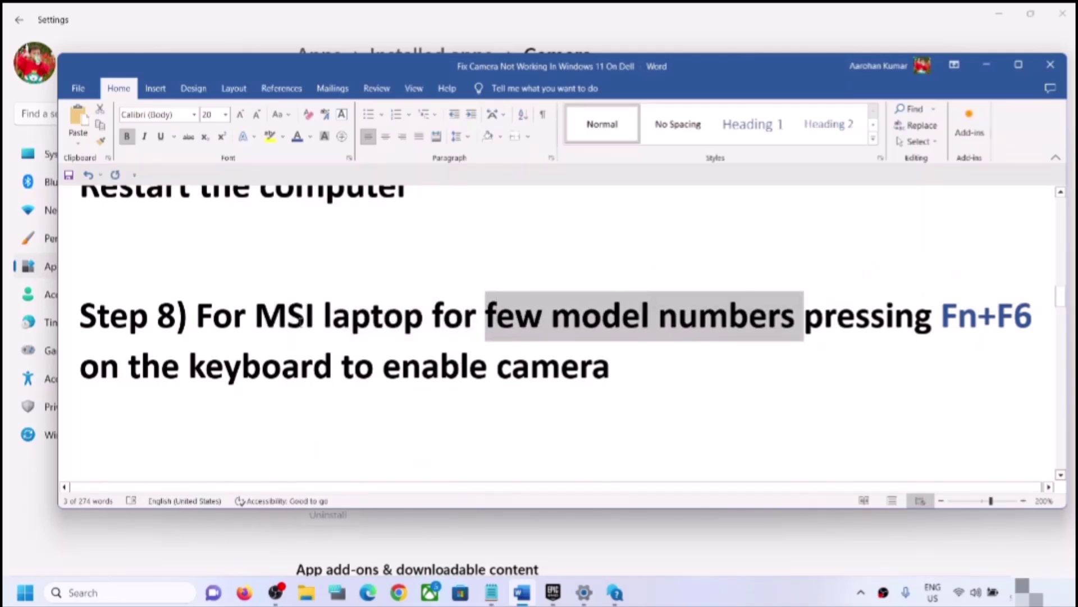
pyautogui.moveTo(256, 317); pyautogui.dragTo(351, 317)
pyautogui.click(698, 317)
pyautogui.moveTo(536, 322); pyautogui.dragTo(802, 317)
pyautogui.click(946, 352)
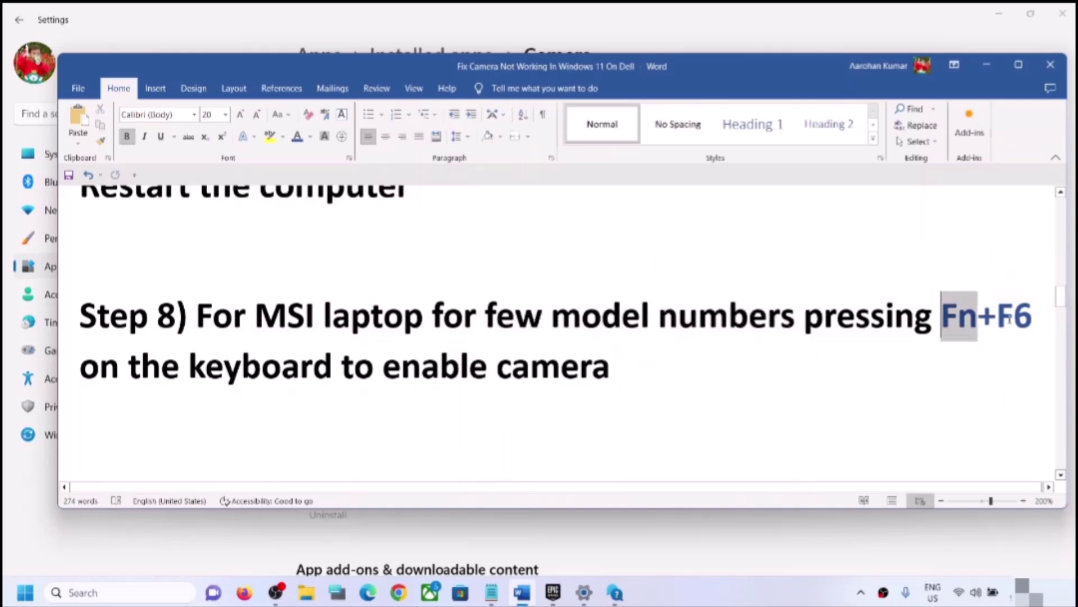
pyautogui.moveTo(397, 365); pyautogui.dragTo(613, 367)
pyautogui.click(401, 385)
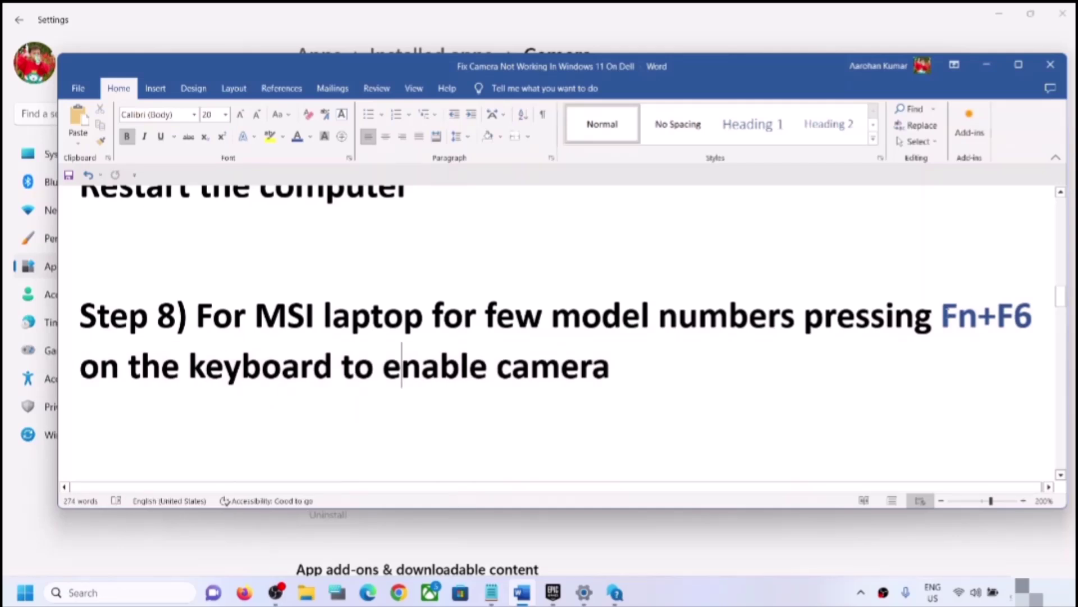
pyautogui.doubleClick(988, 316)
pyautogui.scroll(-2, 534, 384)
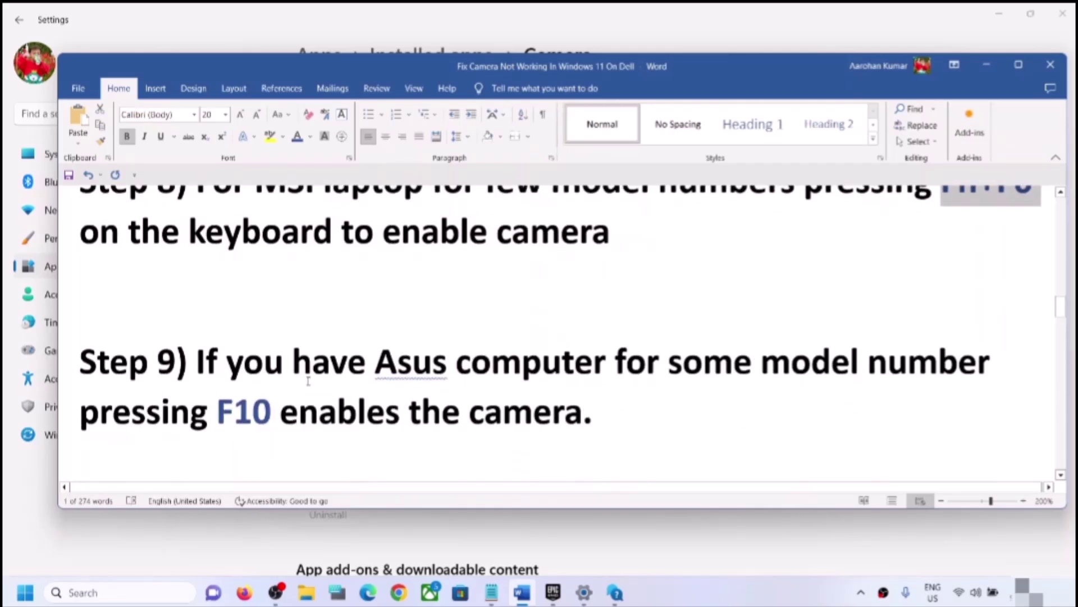
pyautogui.moveTo(267, 370); pyautogui.dragTo(587, 419)
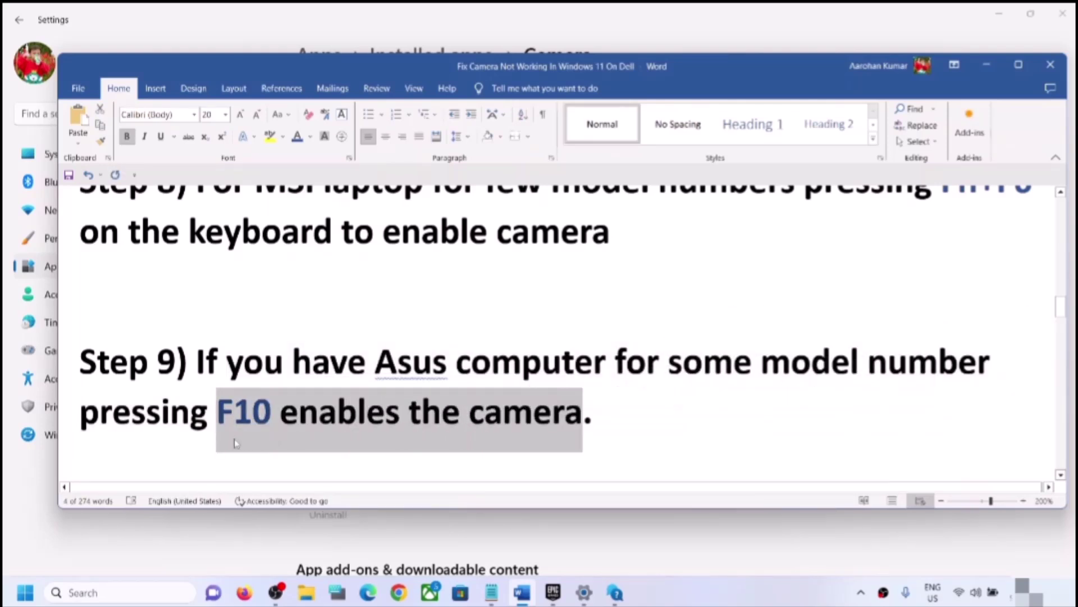
pyautogui.click(234, 415)
pyautogui.moveTo(219, 415); pyautogui.dragTo(318, 415)
pyautogui.click(272, 416)
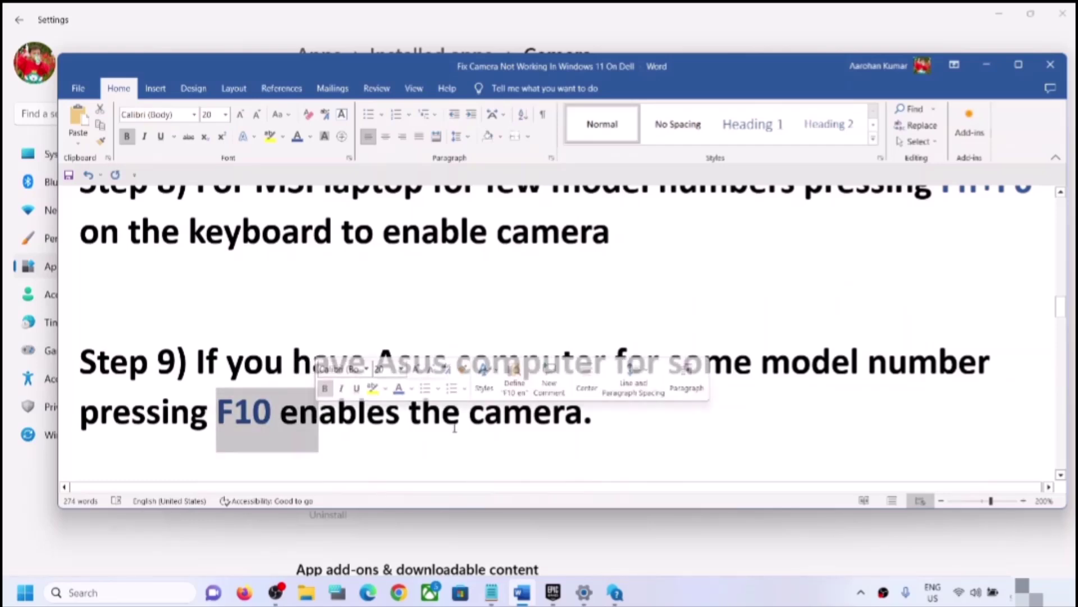
pyautogui.scroll(-3, 276, 425)
pyautogui.scroll(-1, 276, 425)
pyautogui.scroll(1, 276, 425)
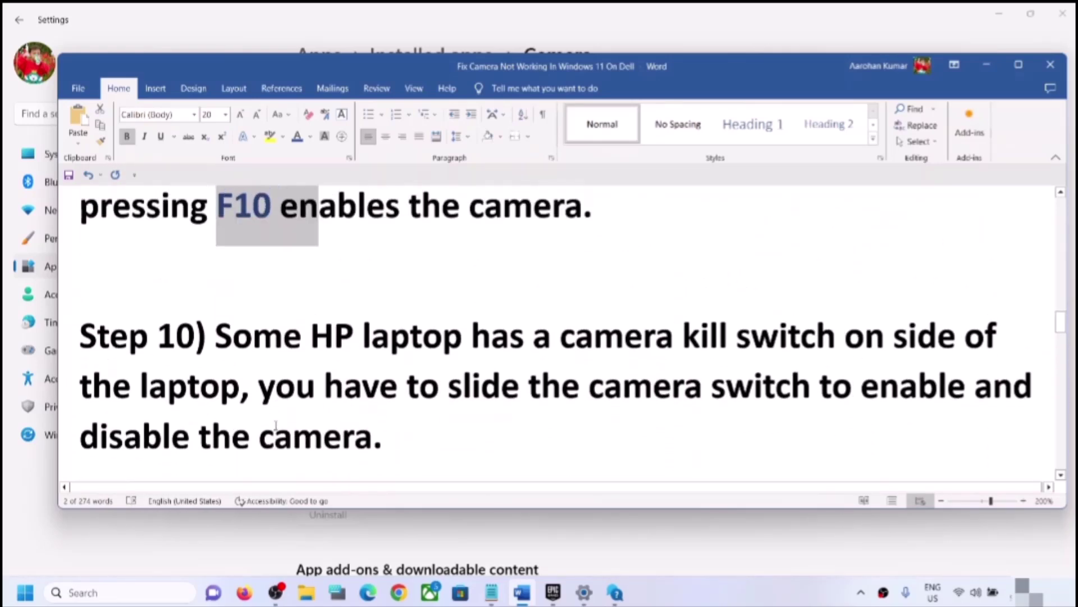
pyautogui.moveTo(311, 342); pyautogui.dragTo(559, 343)
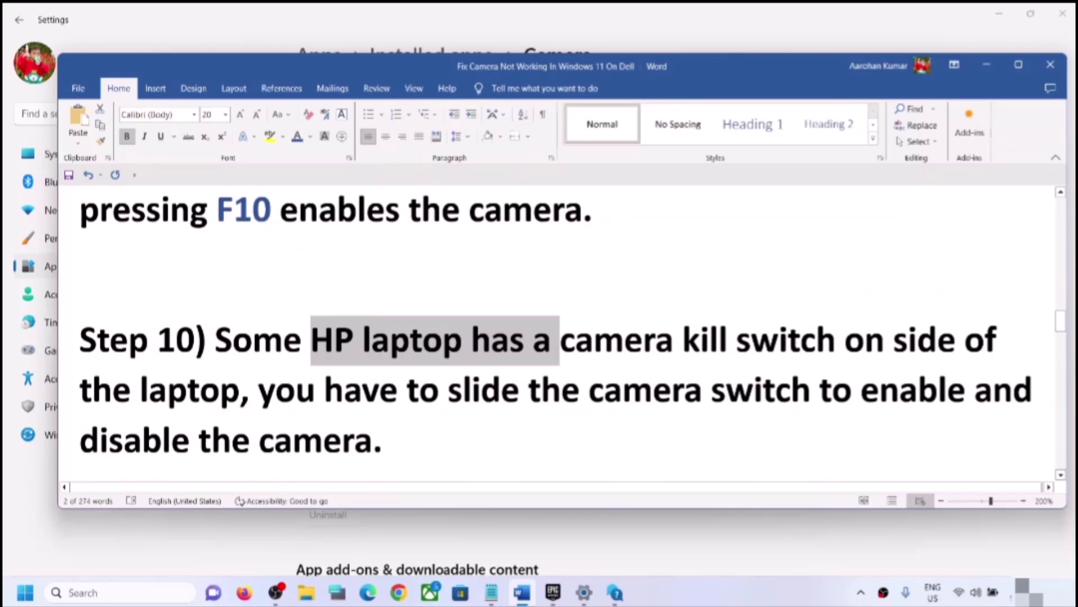
pyautogui.click(412, 378)
pyautogui.moveTo(215, 343); pyautogui.dragTo(471, 342)
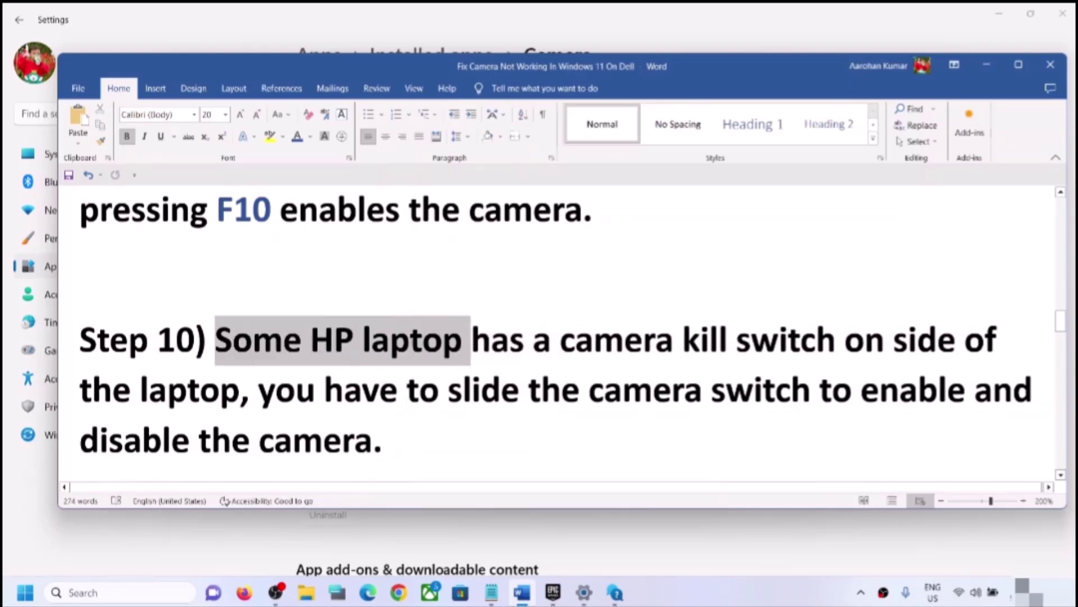
pyautogui.click(561, 388)
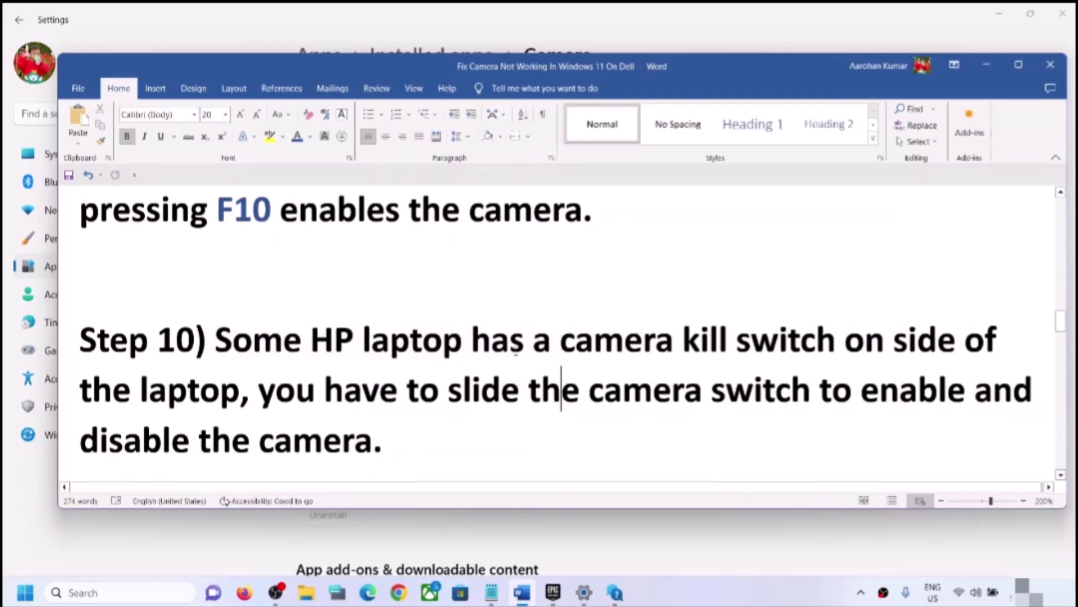
pyautogui.moveTo(560, 343); pyautogui.dragTo(251, 388)
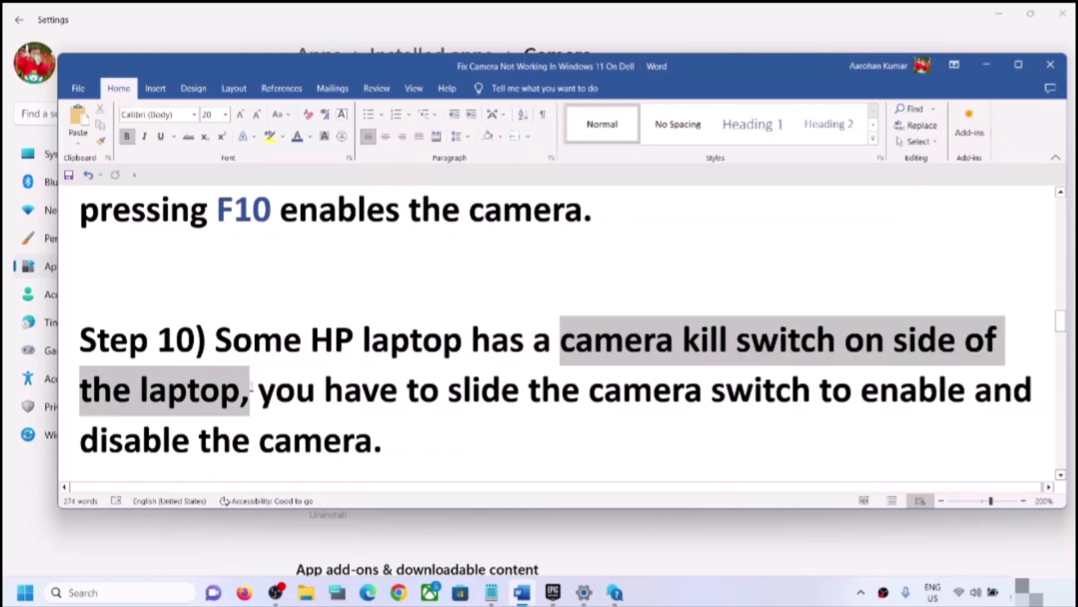
pyautogui.click(616, 436)
pyautogui.moveTo(569, 345); pyautogui.dragTo(844, 344)
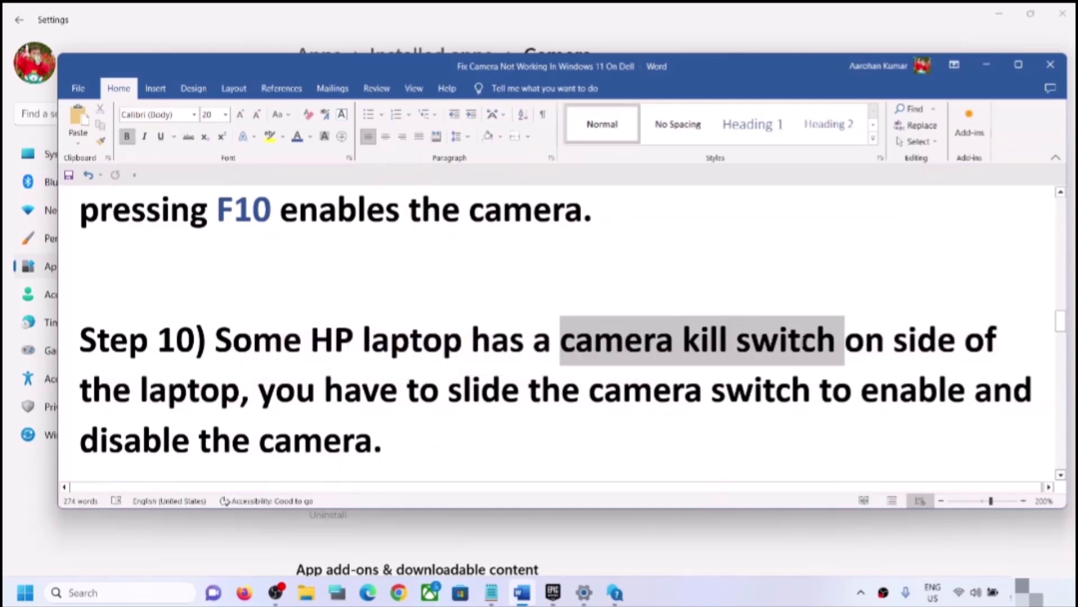
pyautogui.click(562, 344)
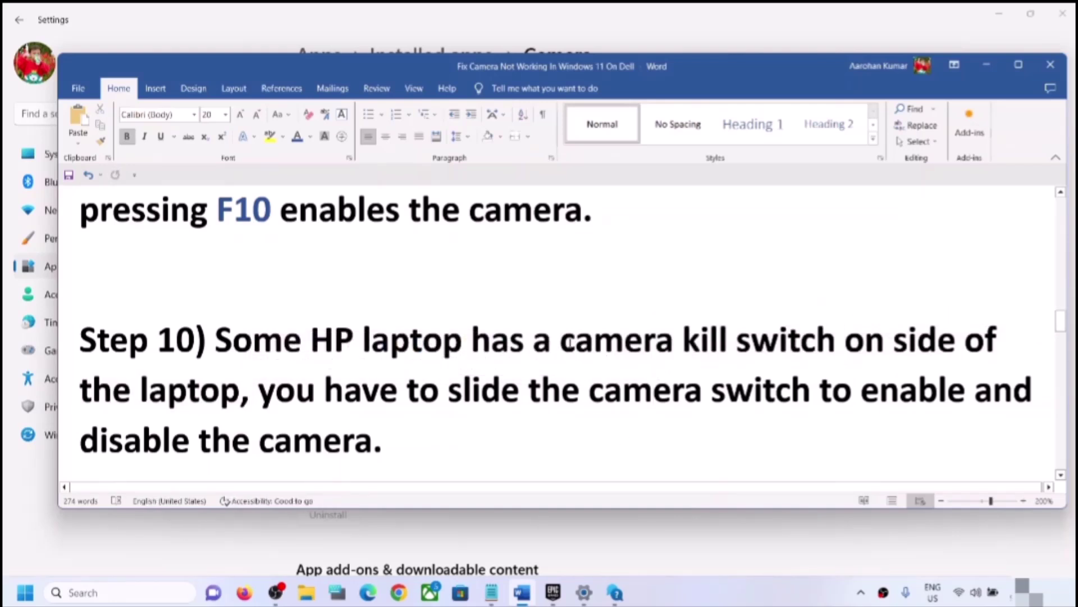
pyautogui.moveTo(562, 344); pyautogui.dragTo(844, 343)
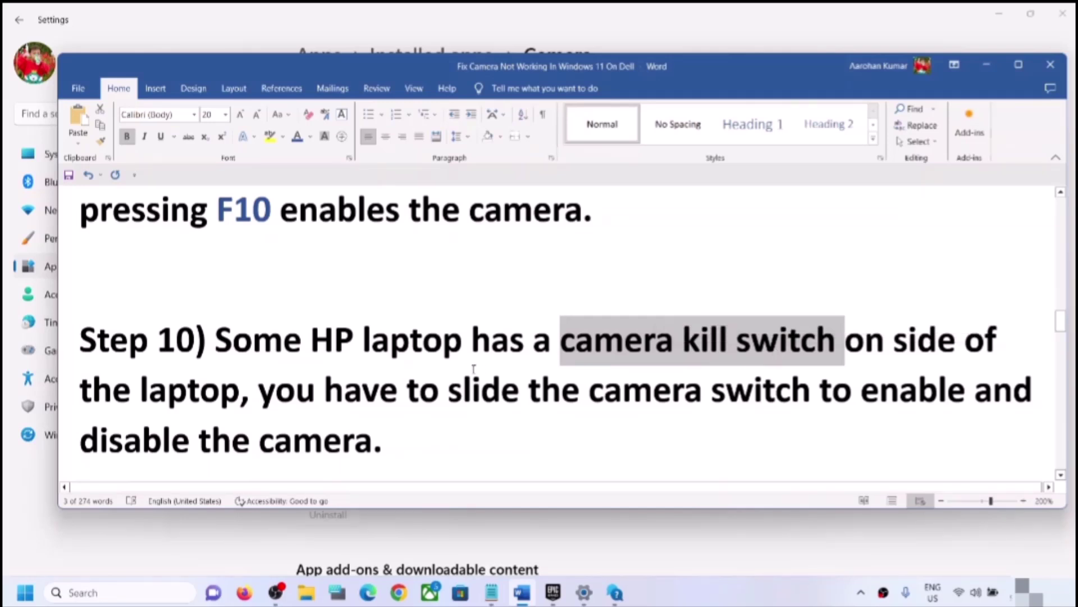
pyautogui.click(624, 343)
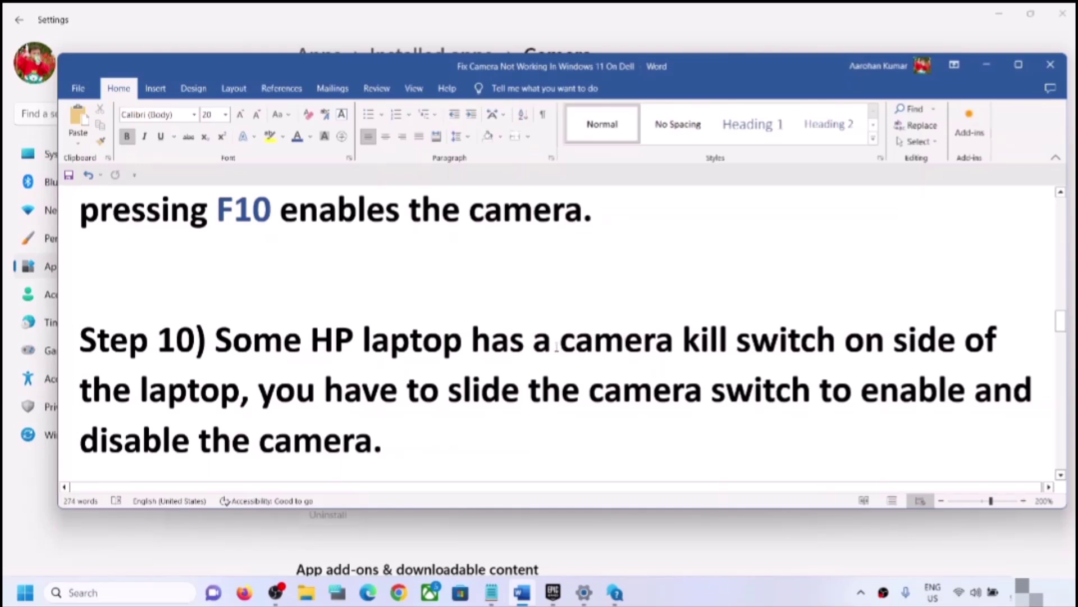
pyautogui.moveTo(562, 344); pyautogui.dragTo(892, 337)
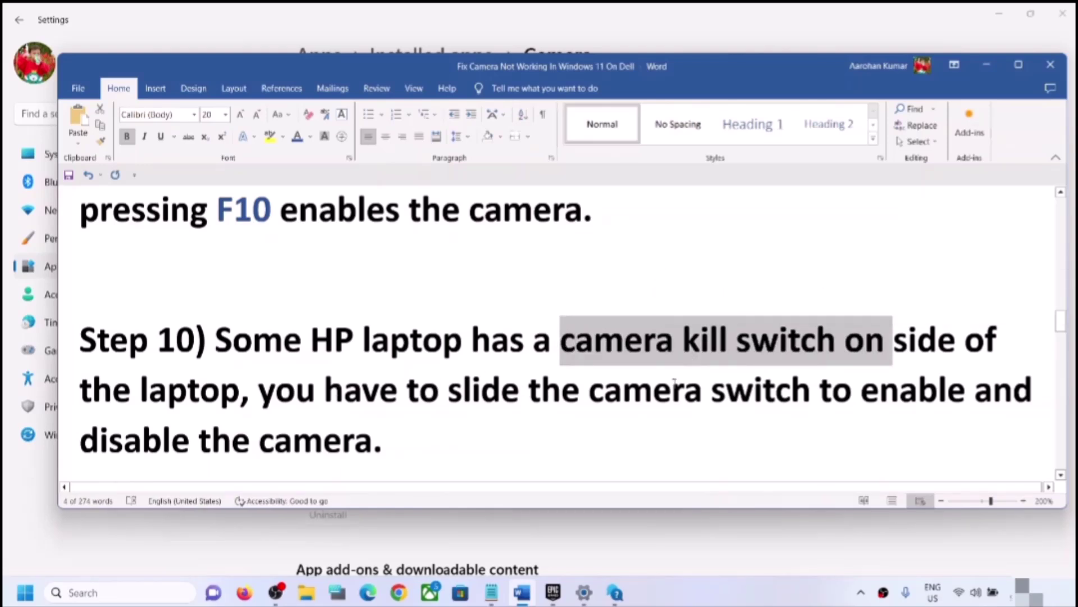
pyautogui.moveTo(407, 391); pyautogui.dragTo(753, 390)
pyautogui.moveTo(159, 446); pyautogui.dragTo(372, 446)
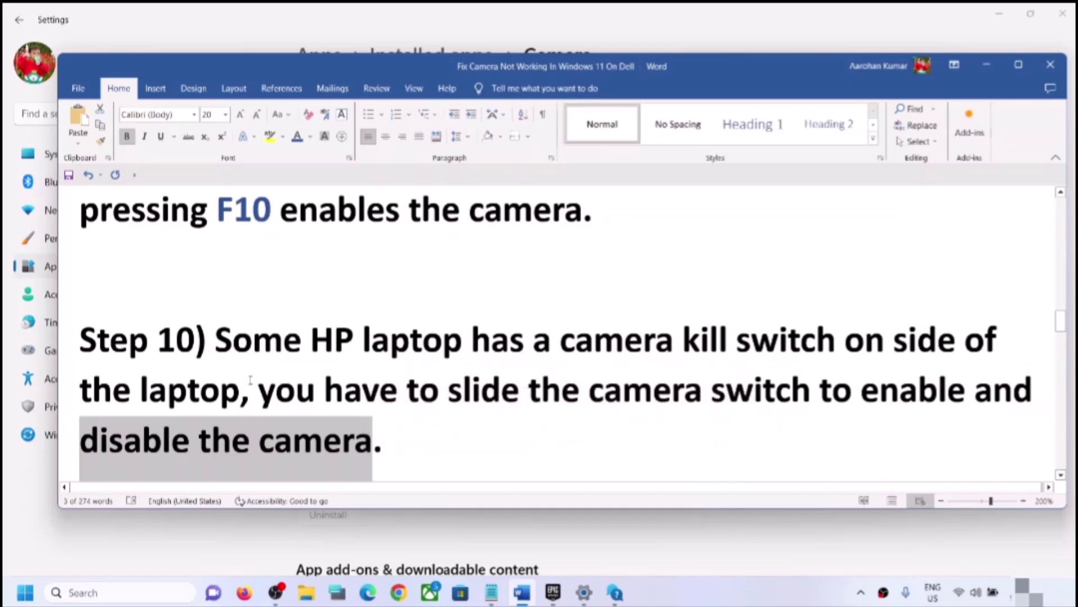
pyautogui.scroll(-3, 294, 401)
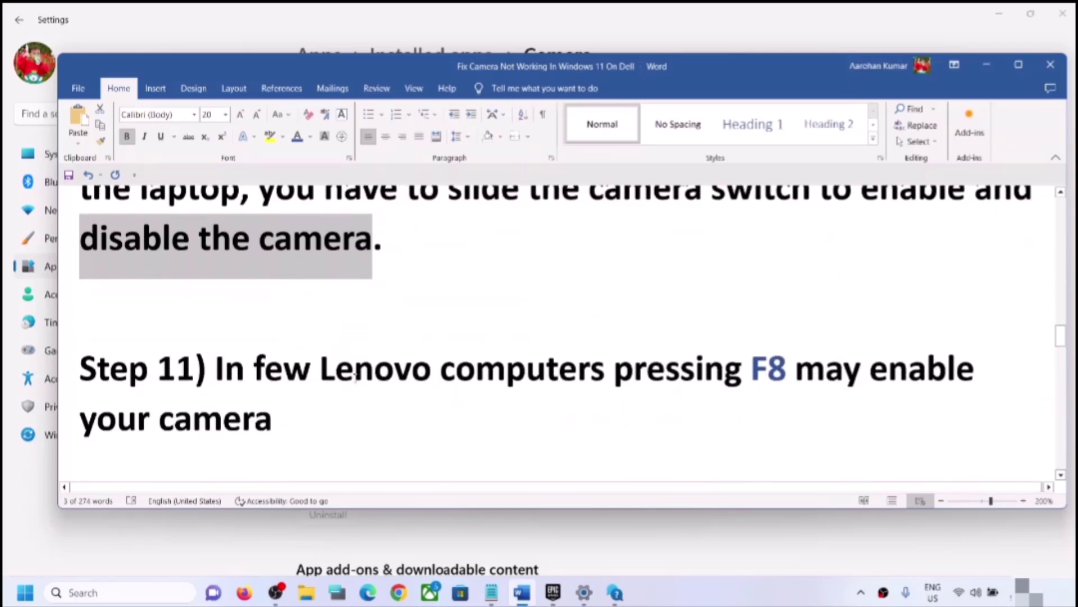
pyautogui.moveTo(330, 371); pyautogui.dragTo(787, 369)
pyautogui.click(774, 388)
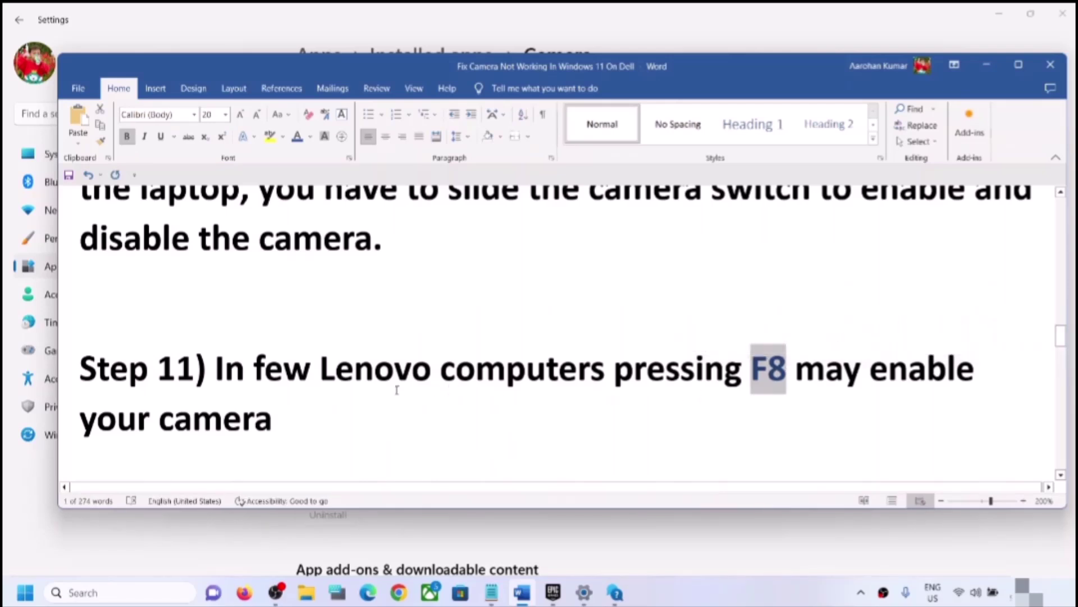
pyautogui.scroll(-3, 397, 389)
pyautogui.scroll(1, 396, 389)
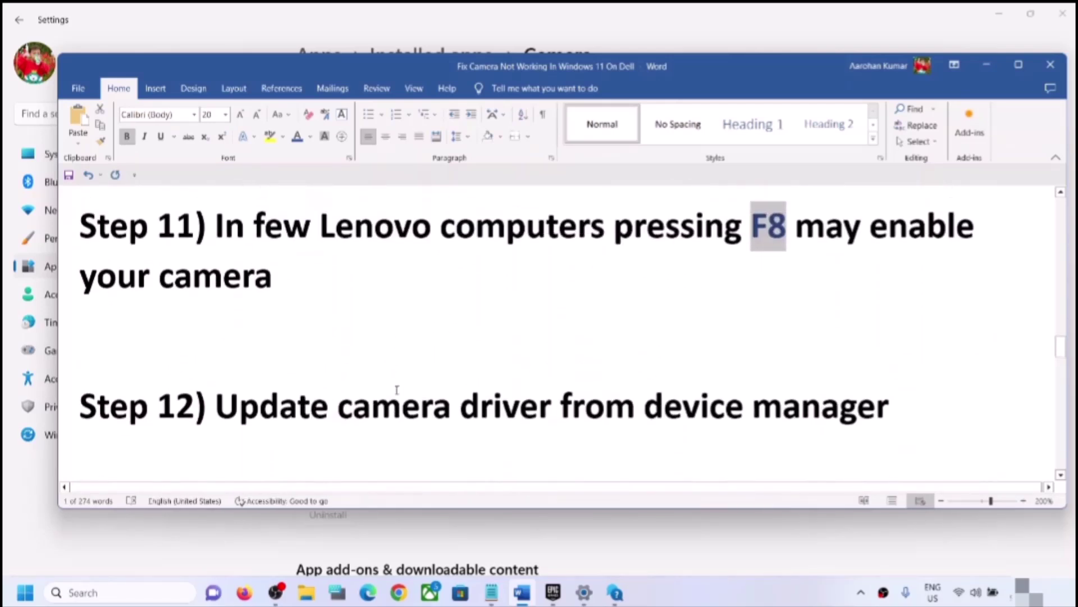
pyautogui.moveTo(216, 415); pyautogui.dragTo(889, 415)
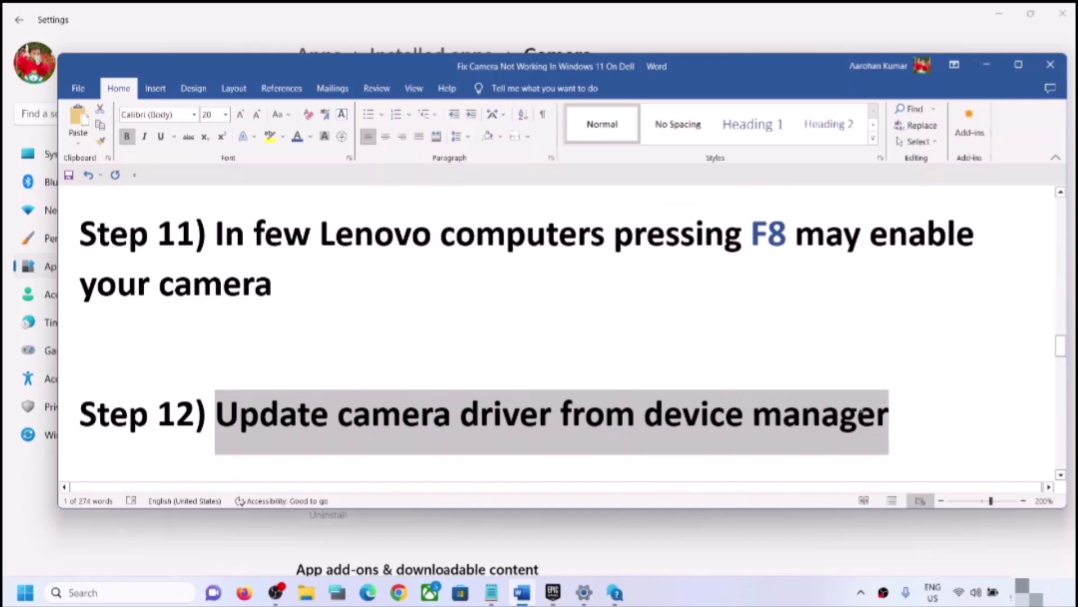
# Open Device Manager and expand Cameras to show the HP TrueVision HD Camera.
pyautogui.rightClick(25, 595)
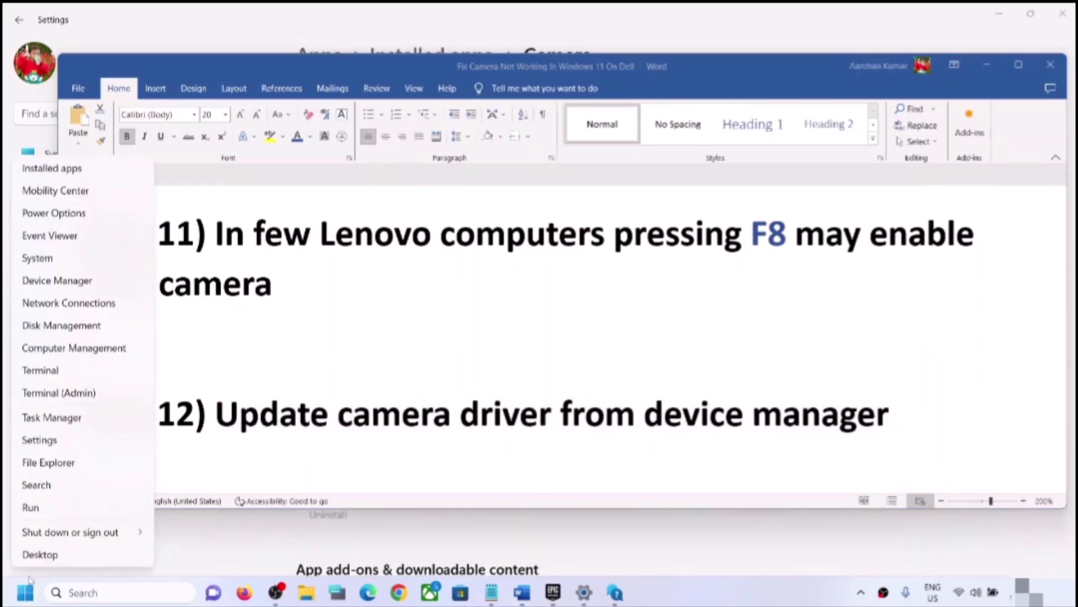
pyautogui.click(67, 284)
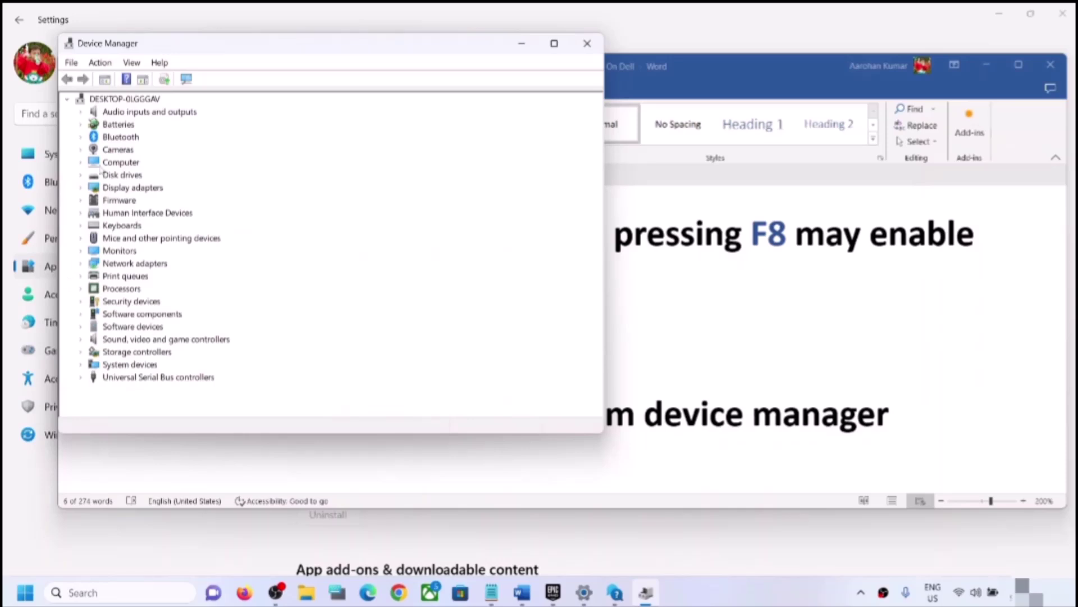
pyautogui.click(84, 151)
# Search automatically and via Windows Update for a newer camera driver, confirming the best is installed.
pyautogui.click(126, 162)
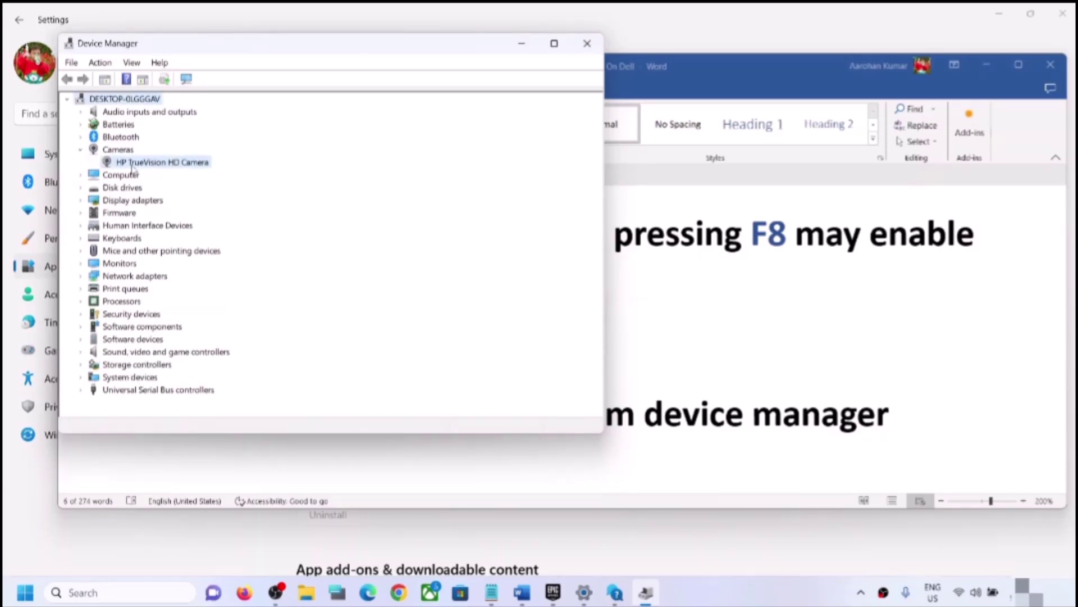
pyautogui.rightClick(167, 170)
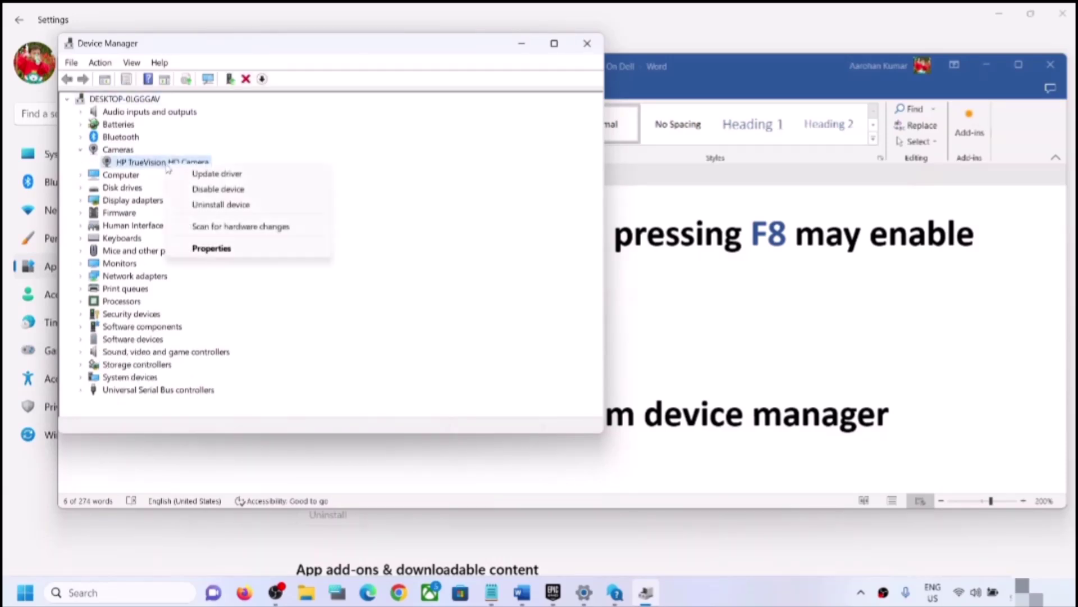
pyautogui.click(225, 174)
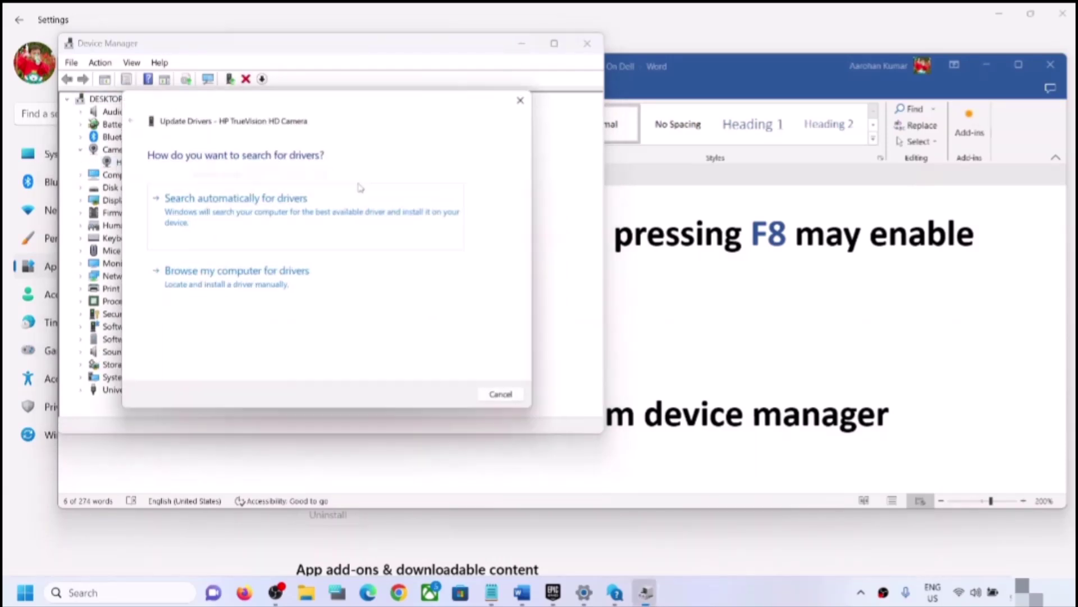
pyautogui.click(245, 219)
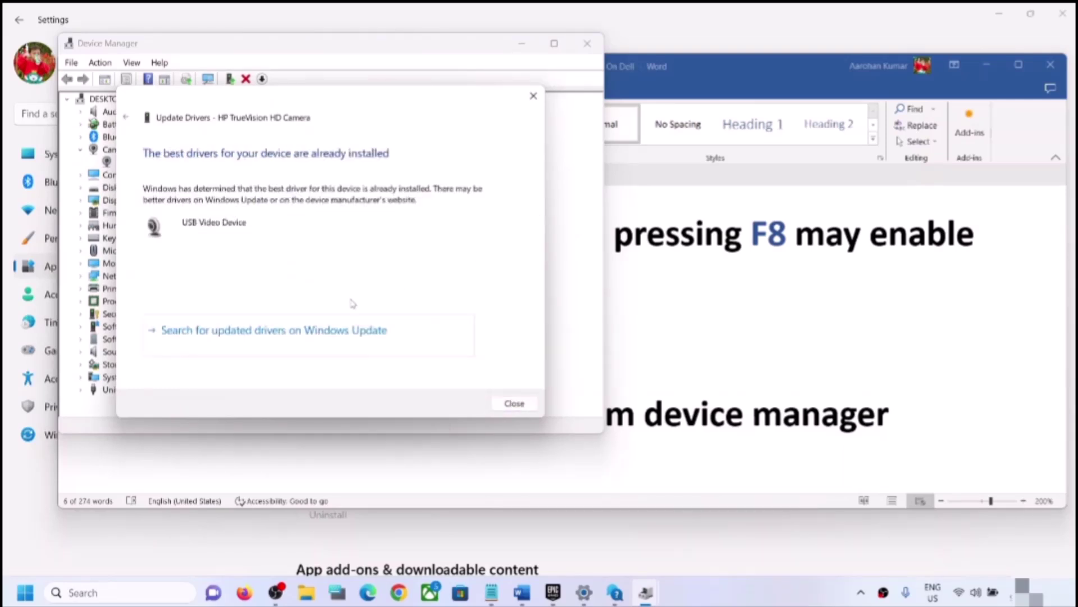
pyautogui.click(283, 331)
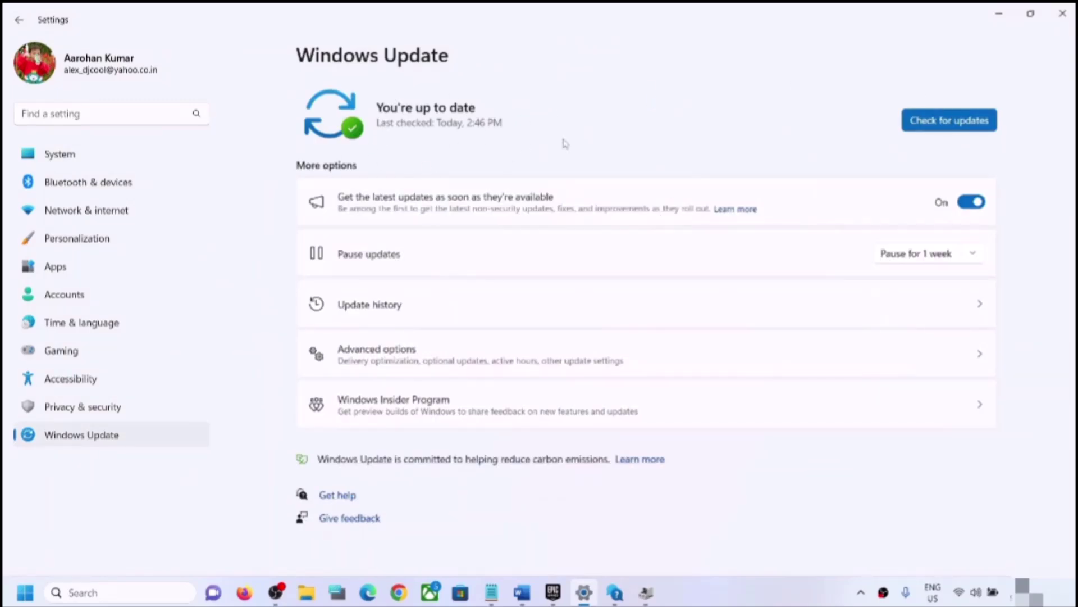
pyautogui.click(1063, 21)
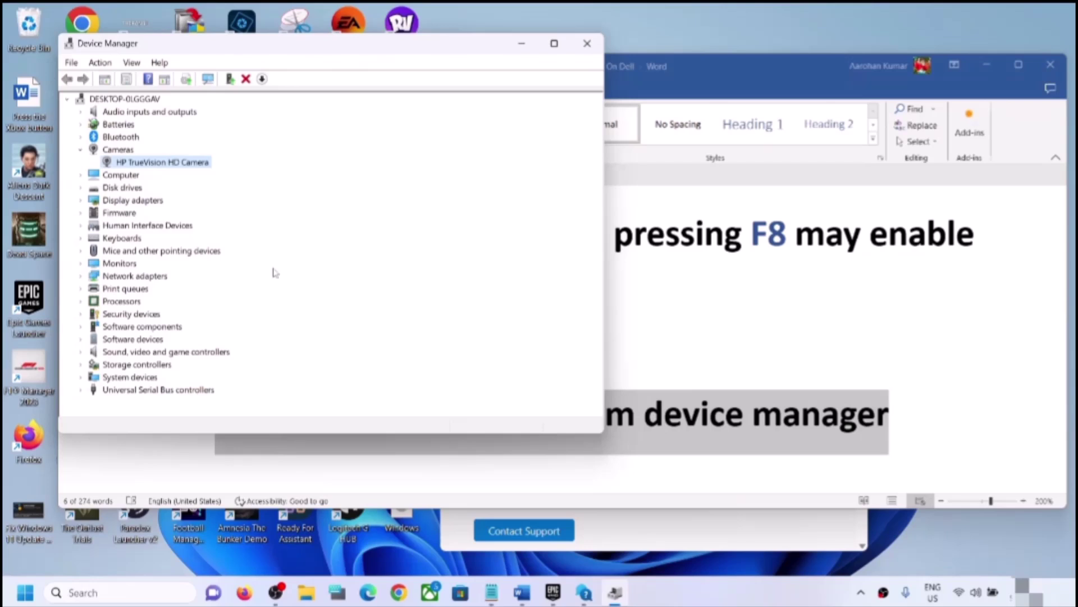
# Browse the computer's compatible drivers for the HP TrueVision HD Camera and select USB Video Device.
pyautogui.rightClick(163, 167)
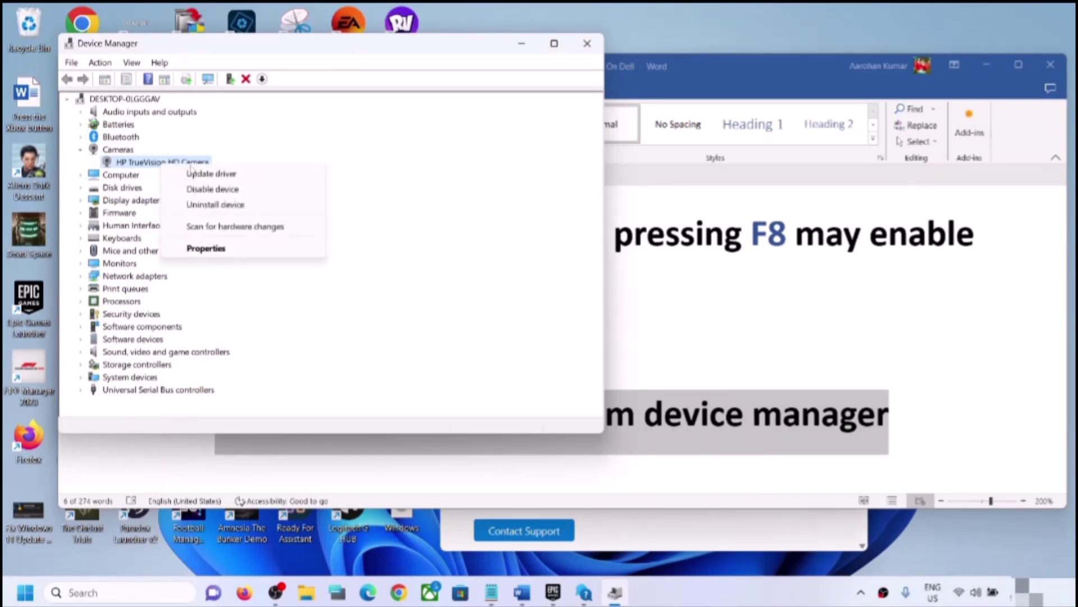
pyautogui.click(193, 172)
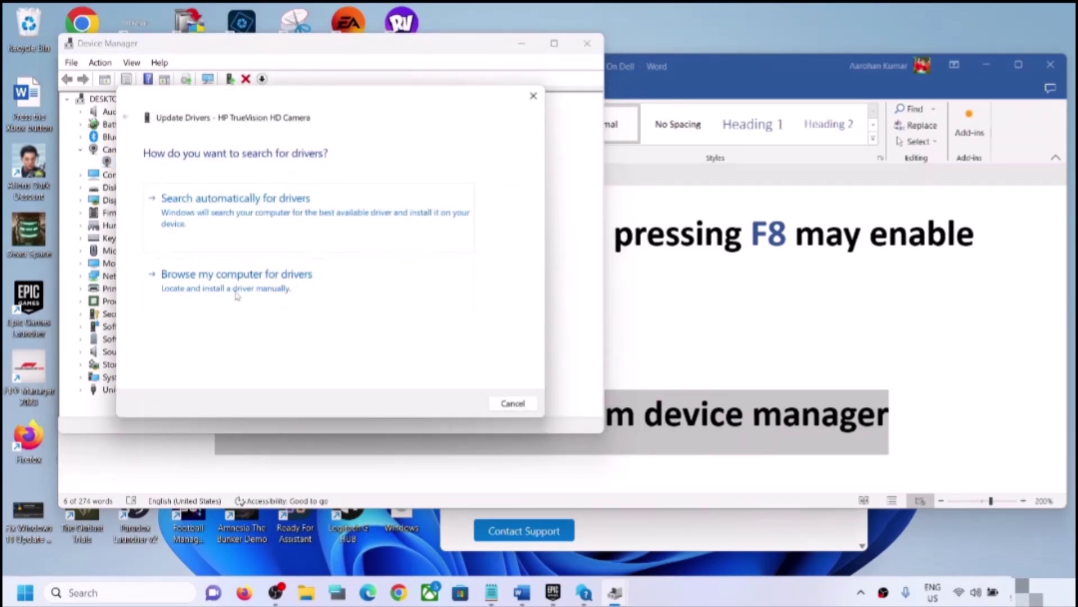
pyautogui.click(273, 296)
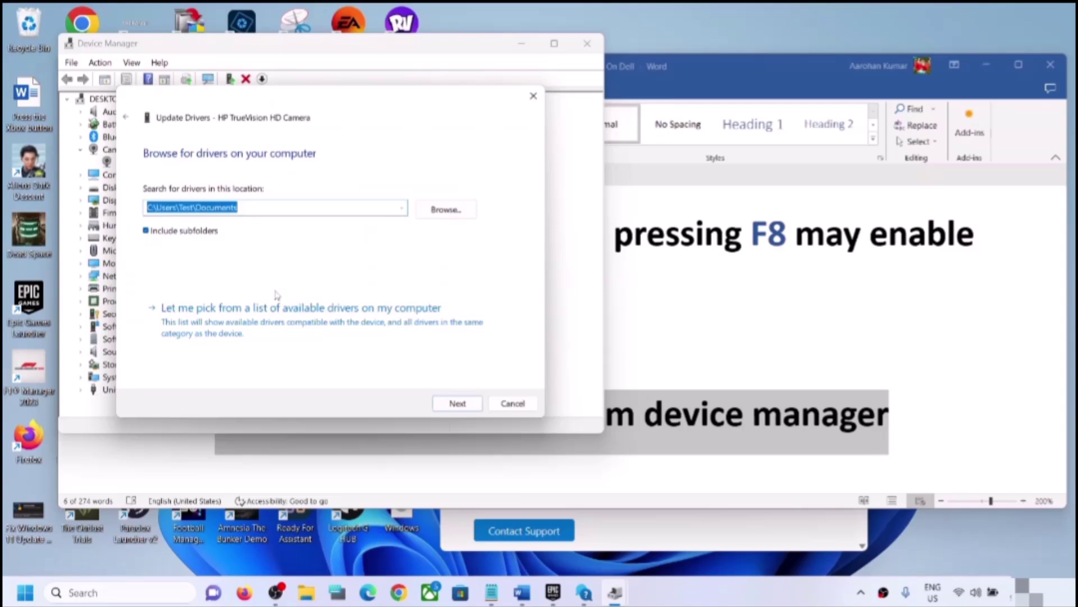
pyautogui.click(239, 331)
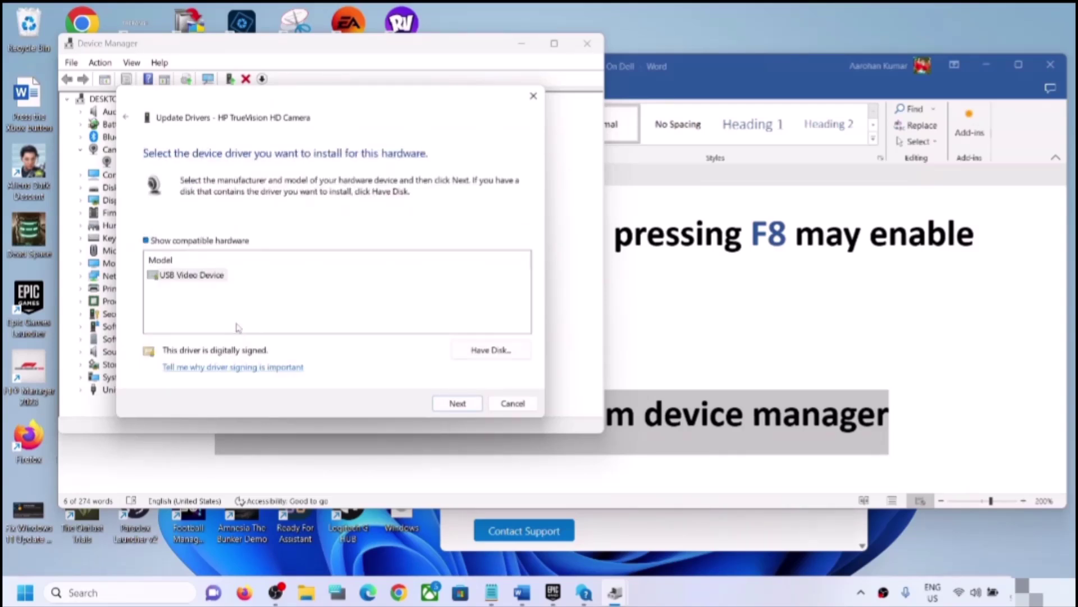
pyautogui.click(188, 283)
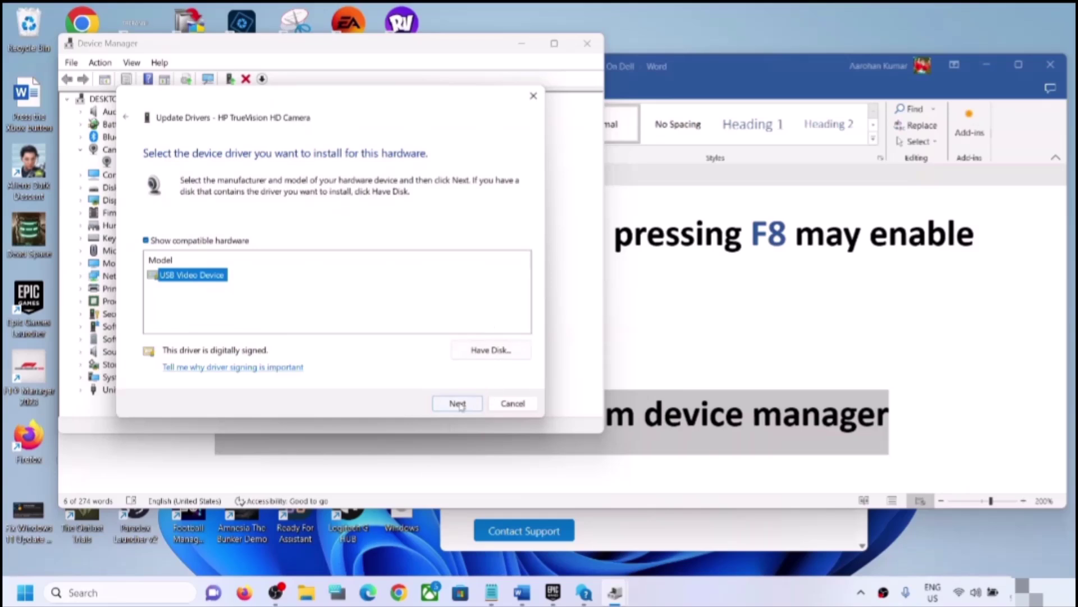